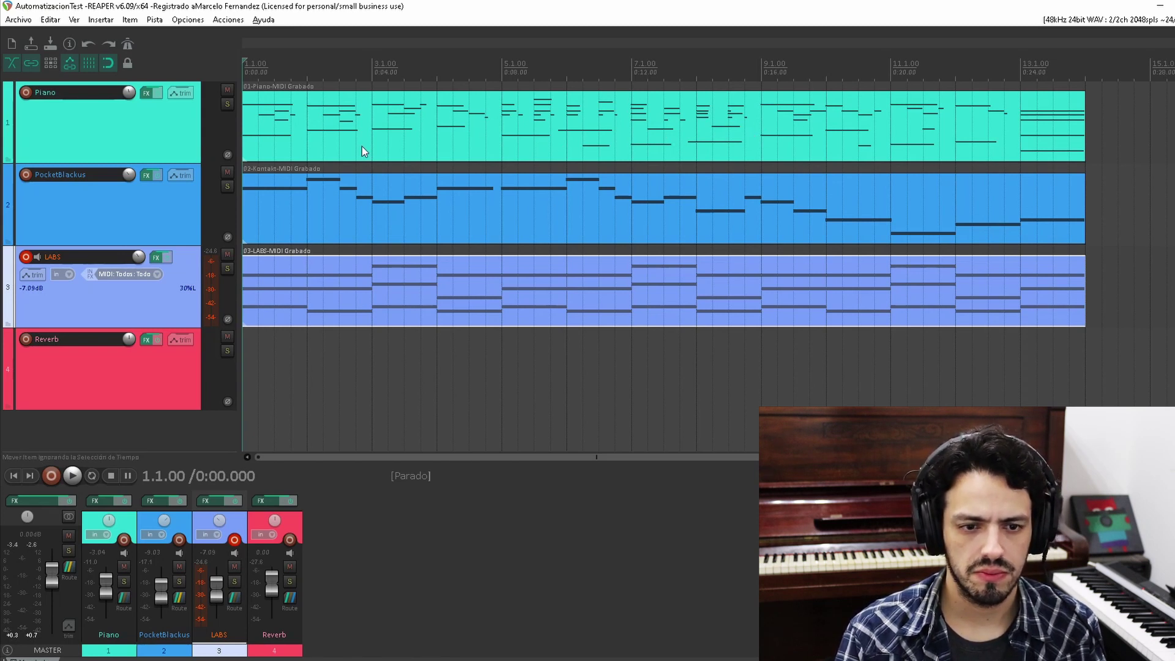
Step: Solo the Piano track and activate its Volumen envelope so that it is visible and armed
click(227, 105)
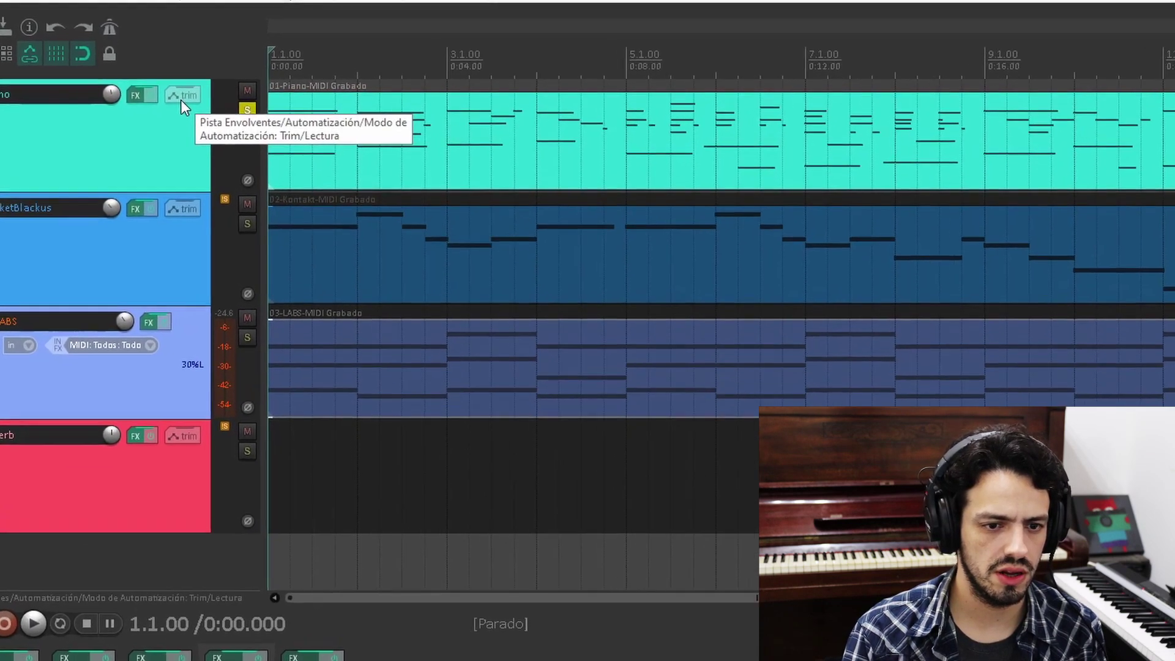
click(179, 96)
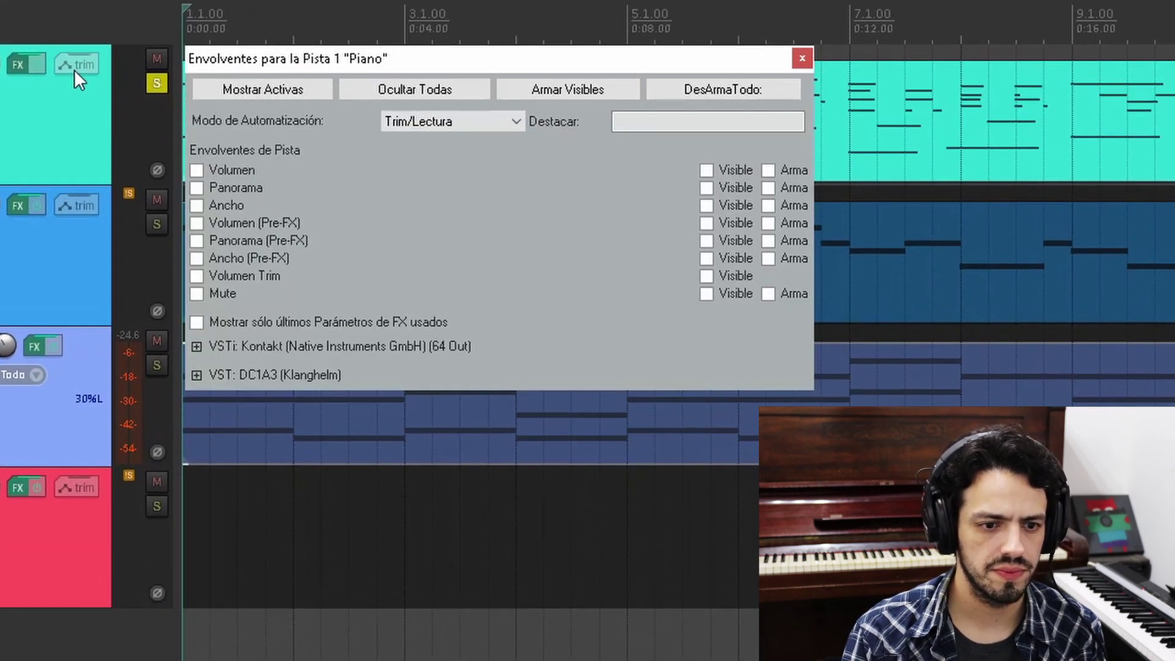
click(224, 169)
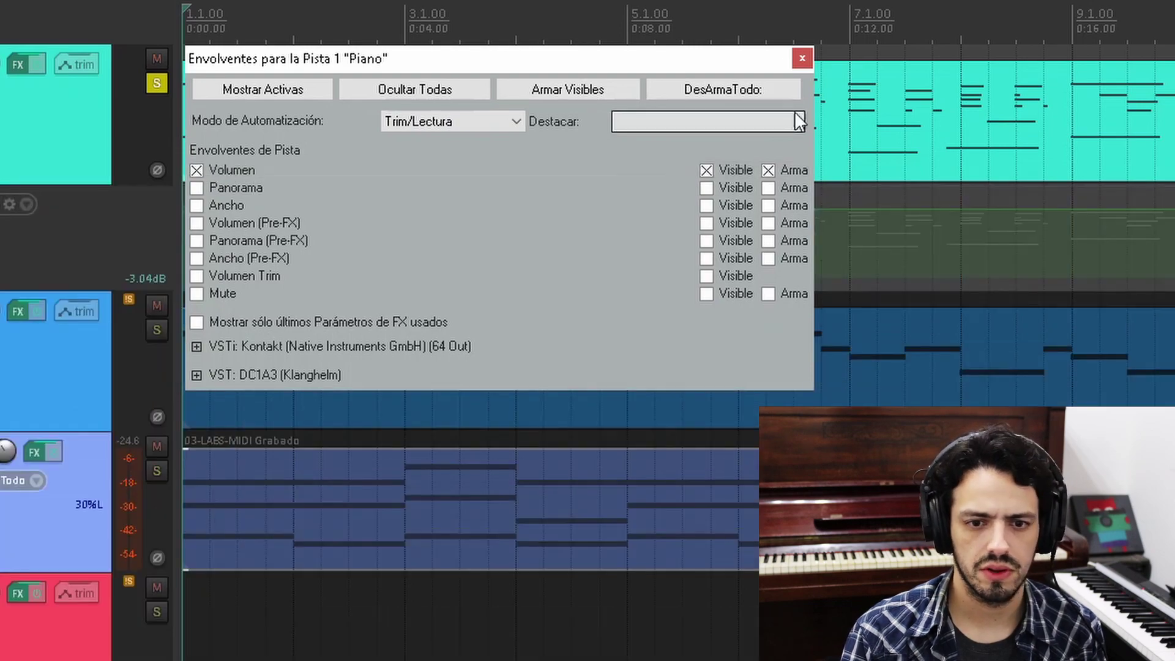
click(802, 59)
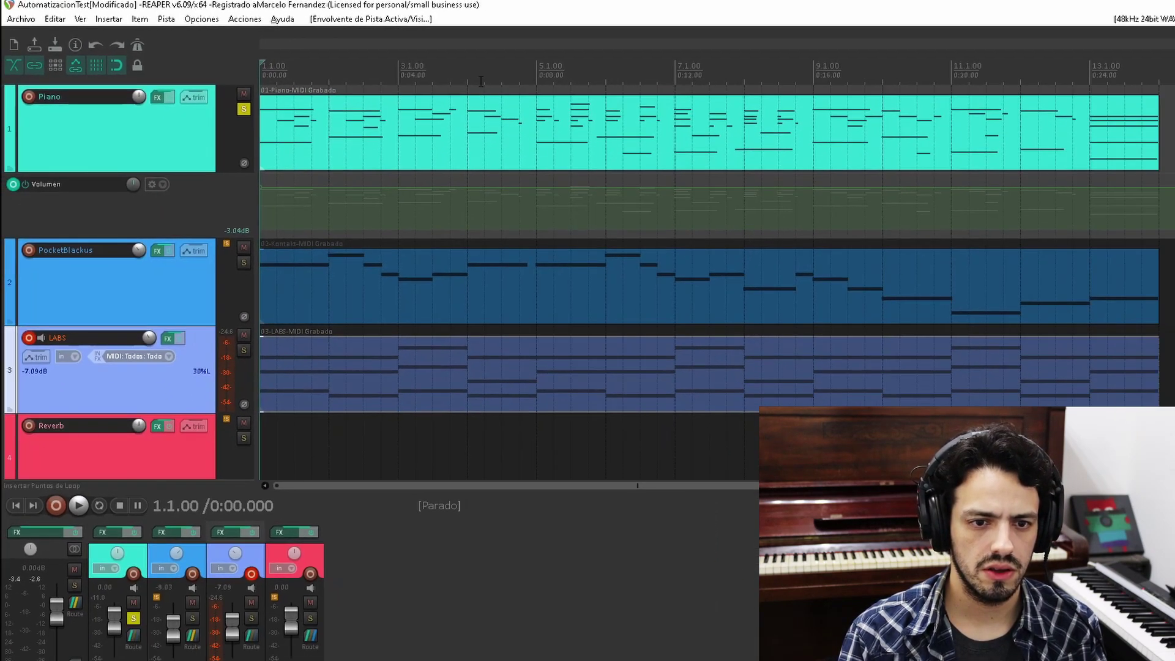
Step: Play the soloed Piano track from measure 4.1.00 to hear its current dynamics
click(473, 78)
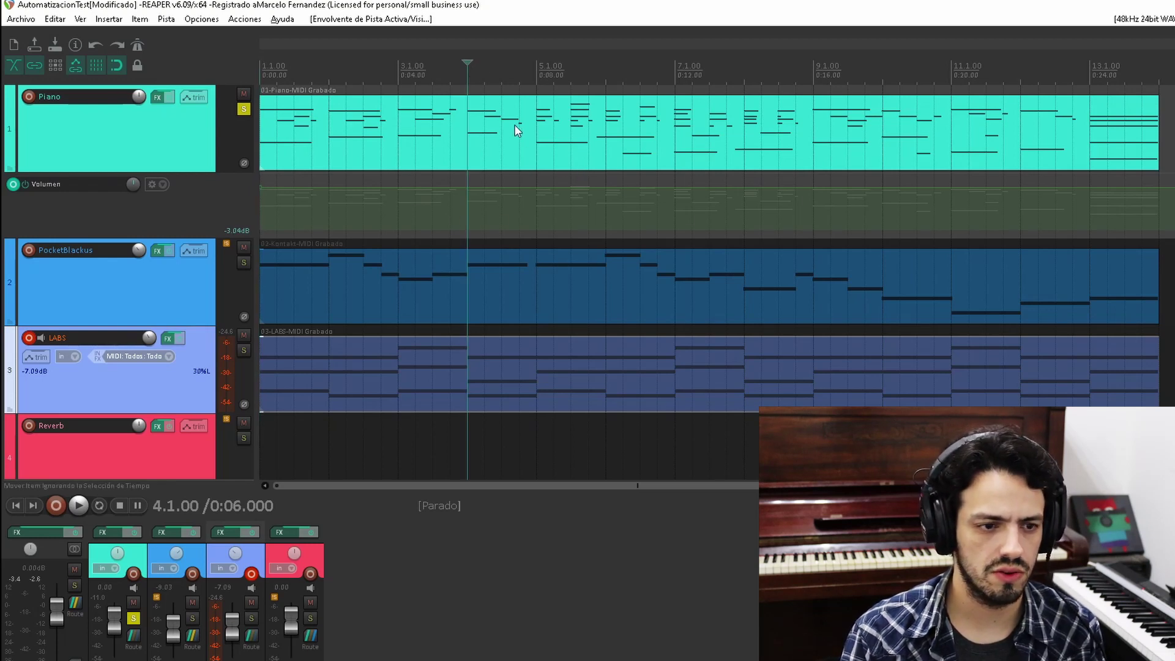
key(space)
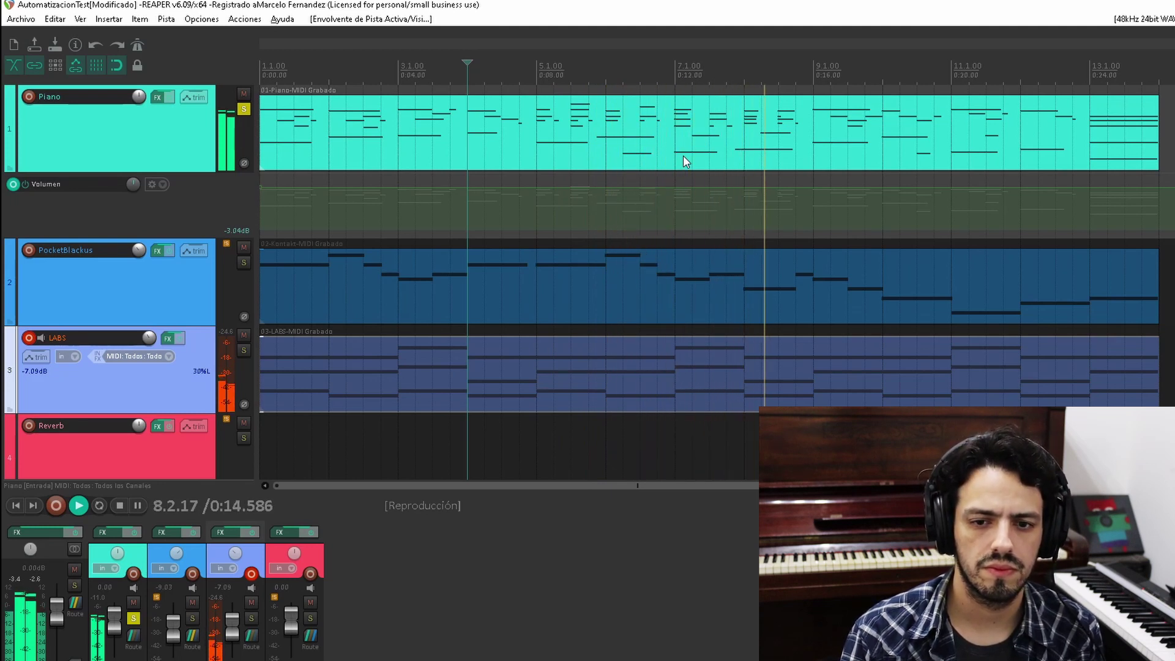
key(space)
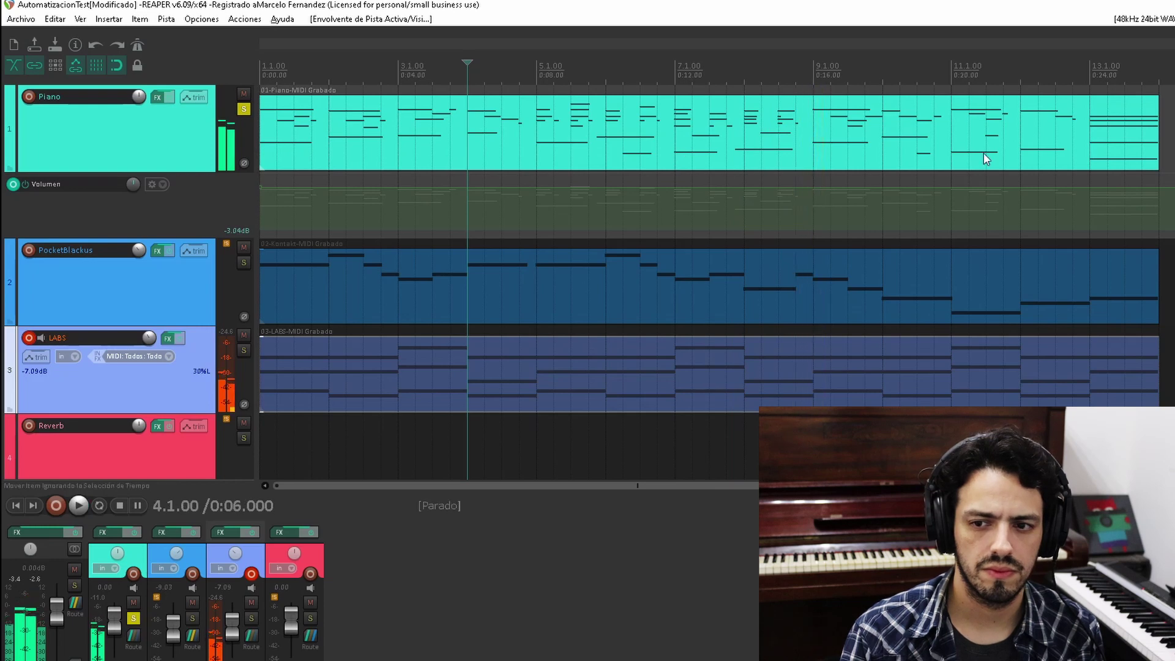
key(End)
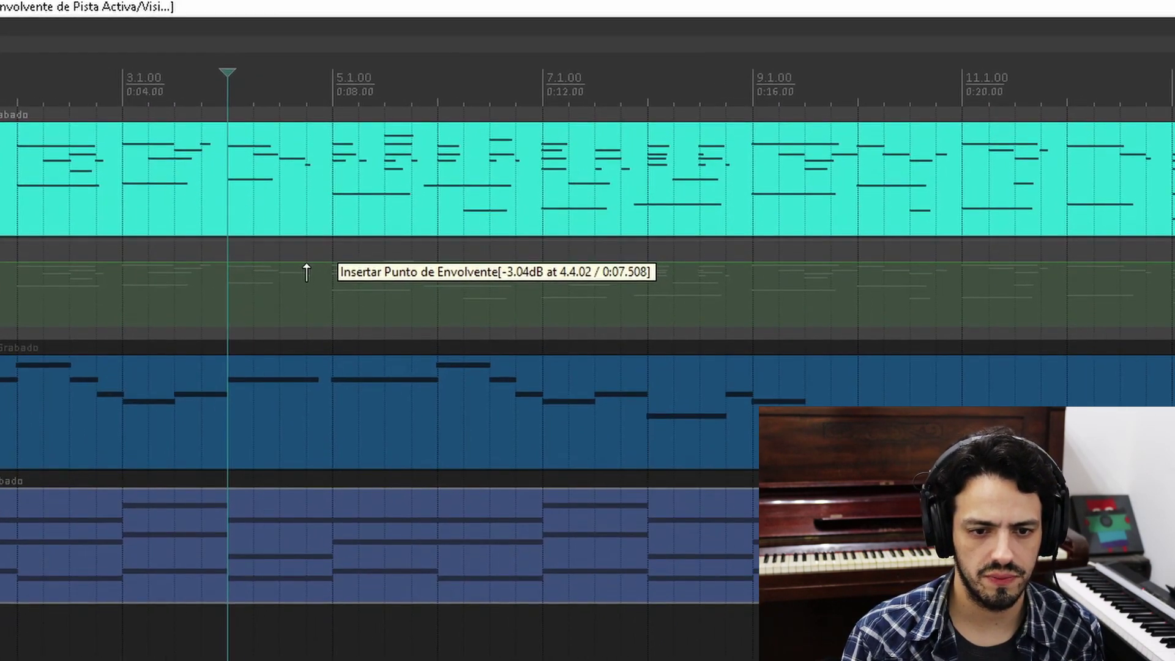
Step: Insert Piano volume envelope points just before and at measures 5 and 9, lower the section between them, and play the result
click(399, 252)
click(334, 264)
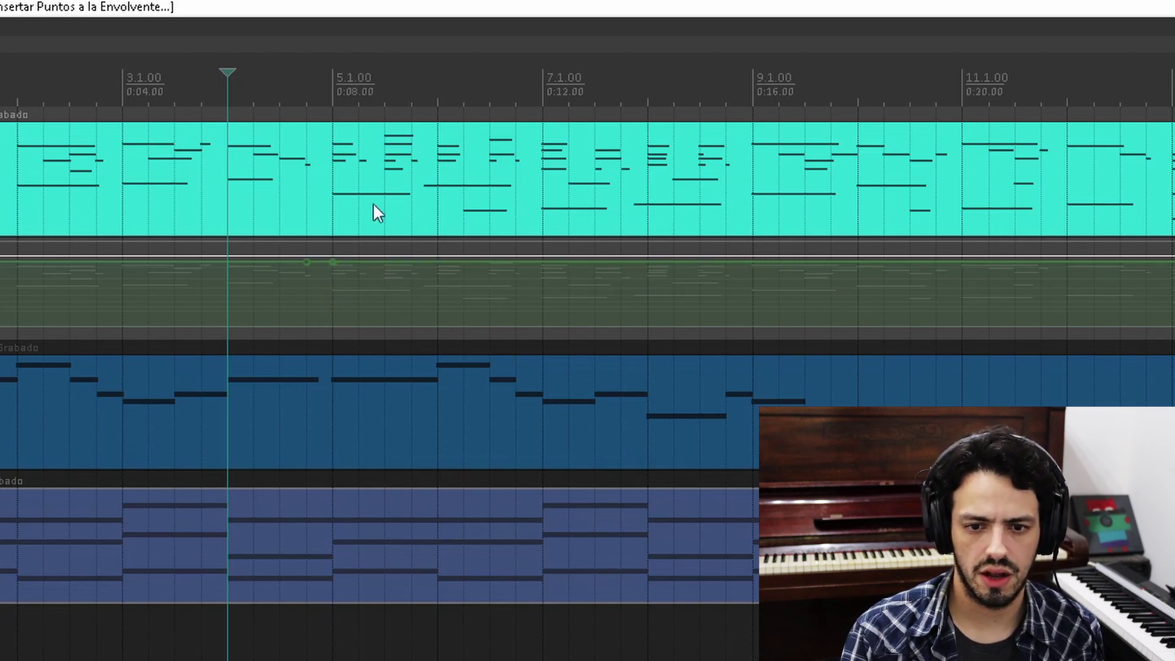
click(727, 263)
click(753, 263)
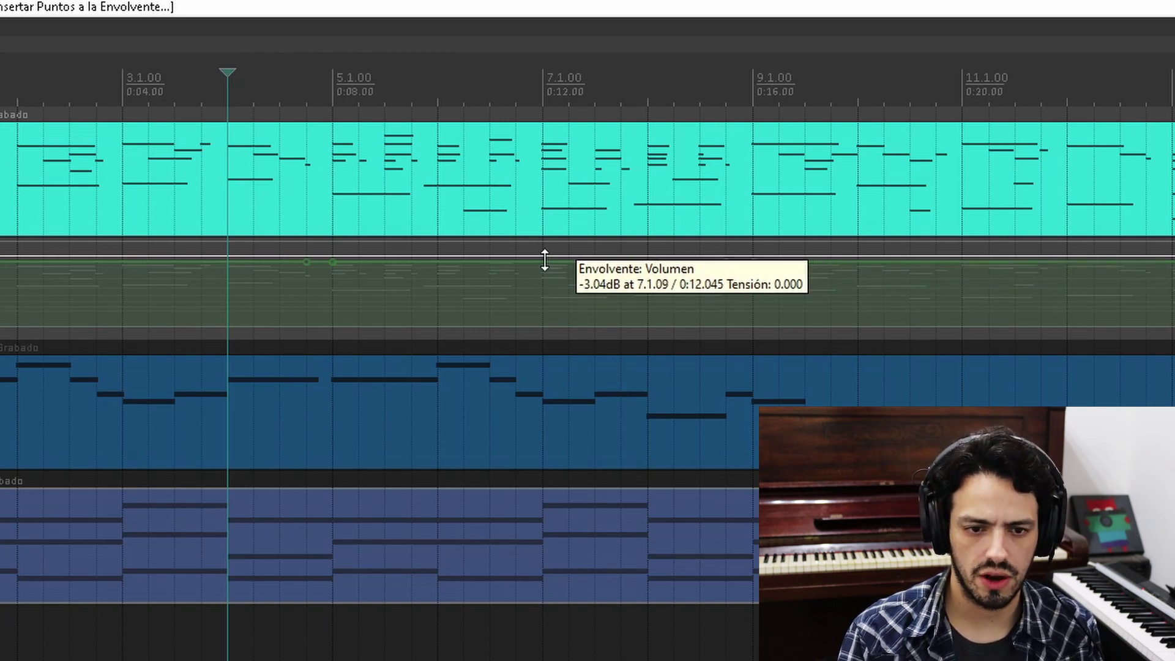
drag(542, 263, 546, 304)
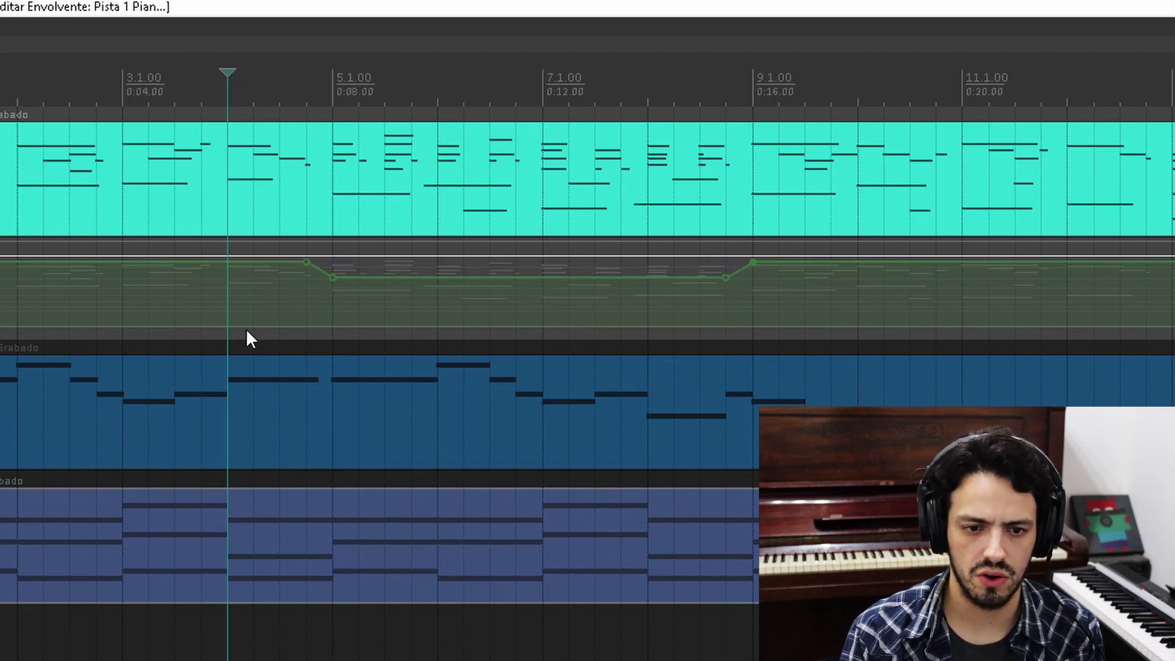
key(space)
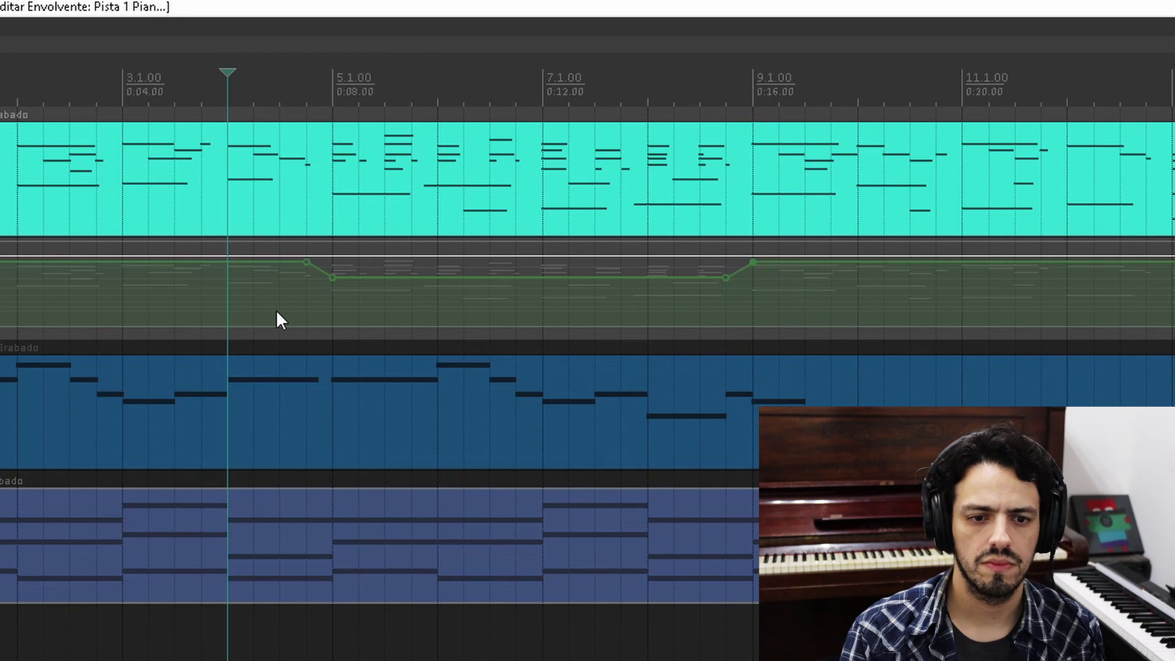
click(297, 90)
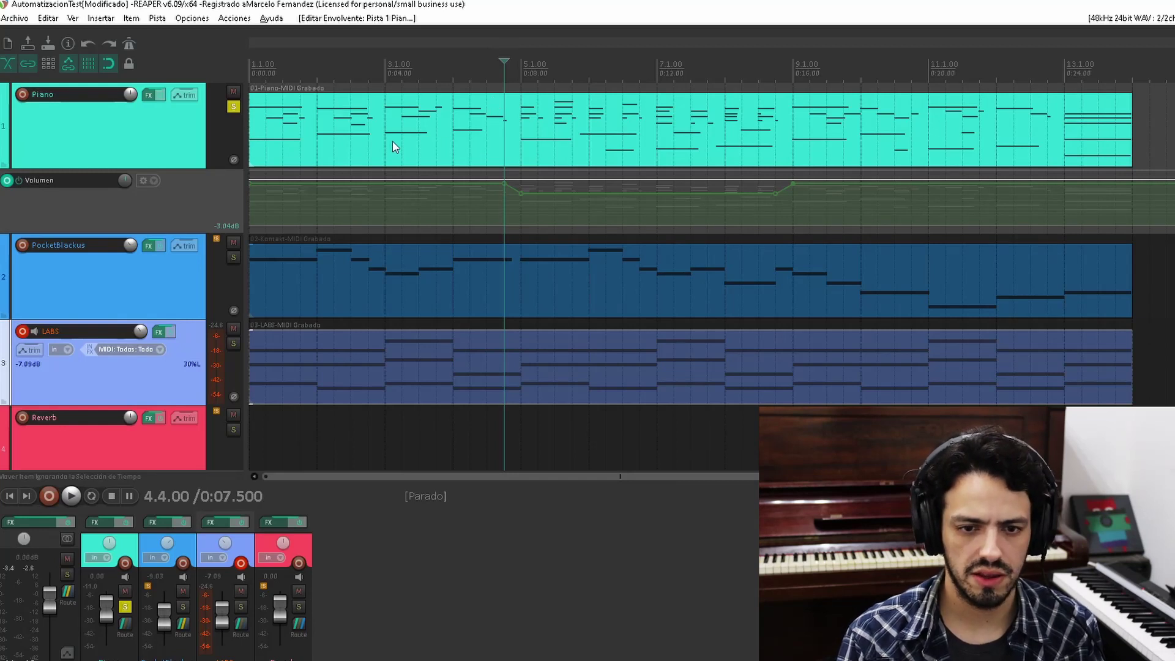
Step: Unsolo the Piano track and show the master track above the project tracks
click(237, 107)
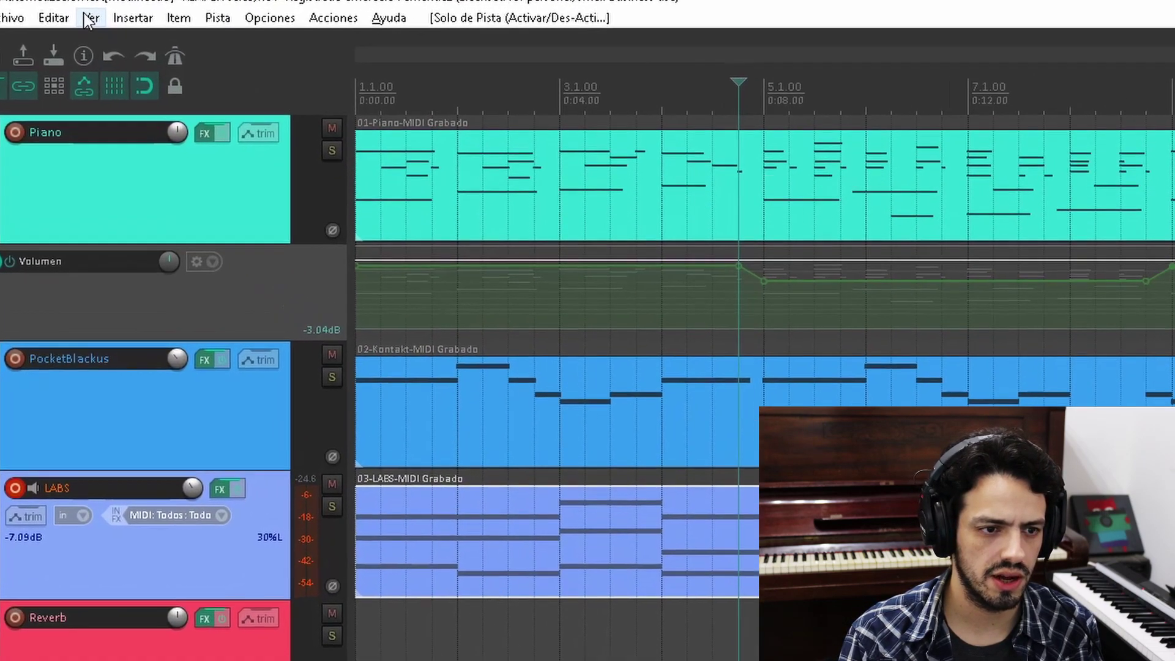
click(73, 18)
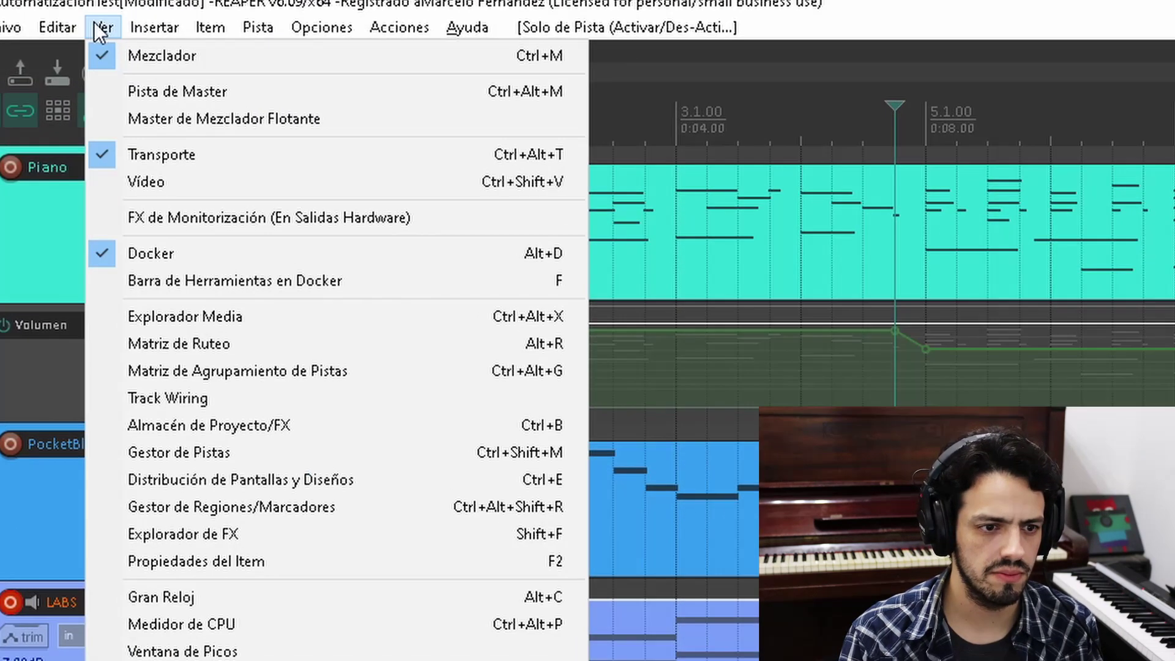
click(165, 93)
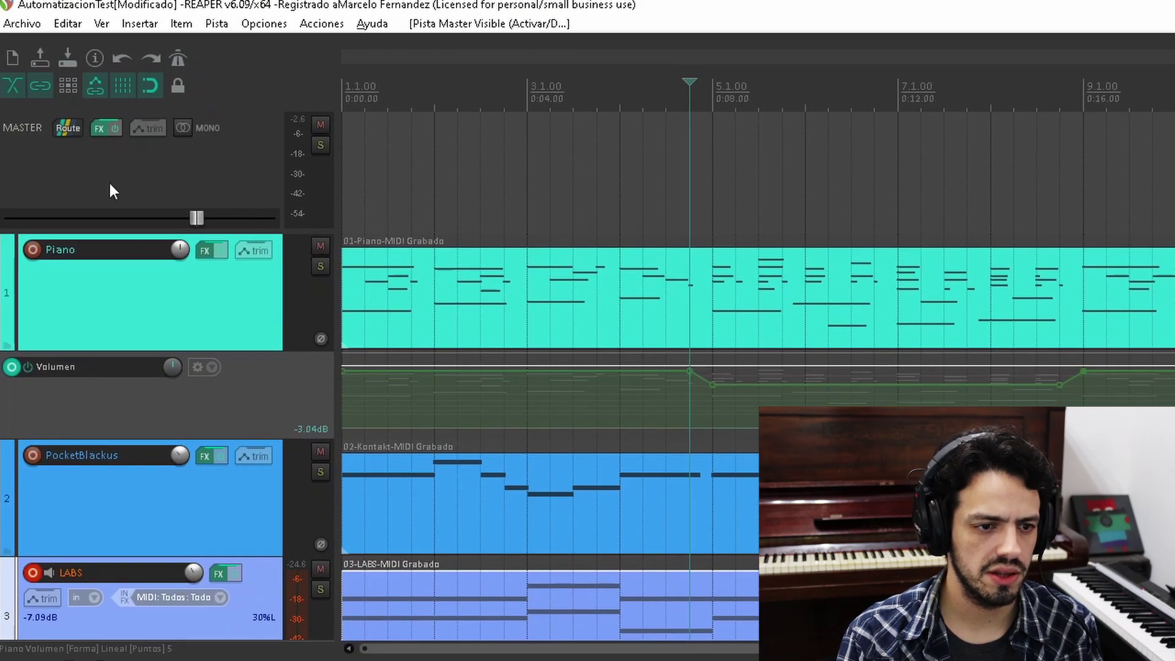
Step: Activate the master track's Volumen envelope so that it is visible and armed
click(148, 124)
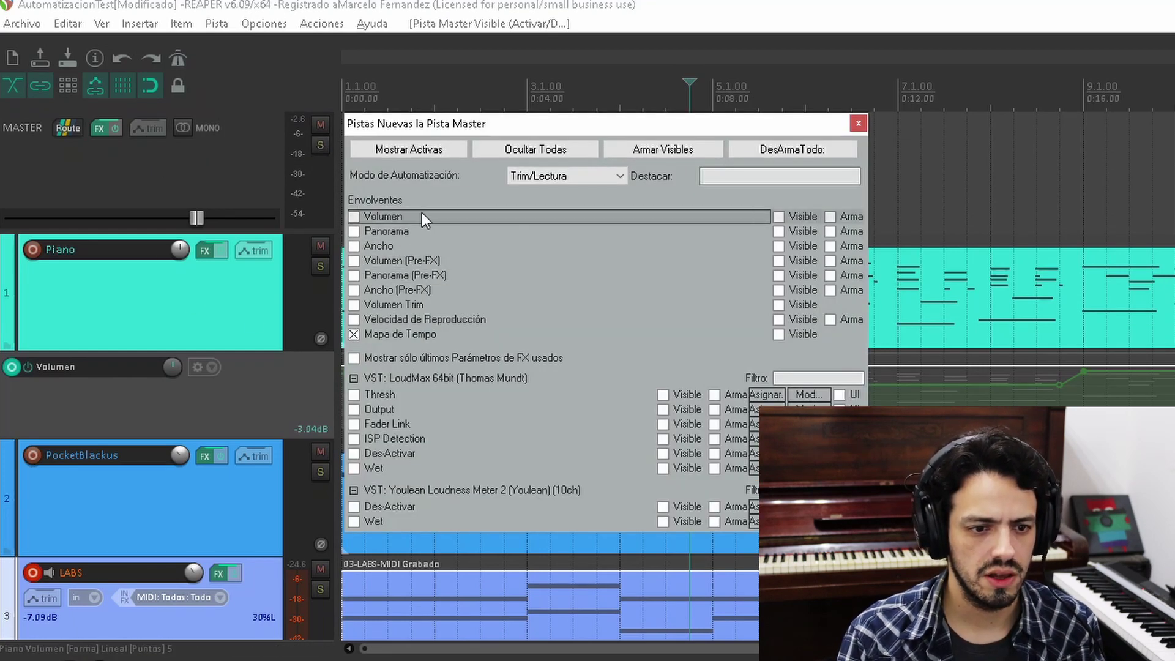
click(376, 214)
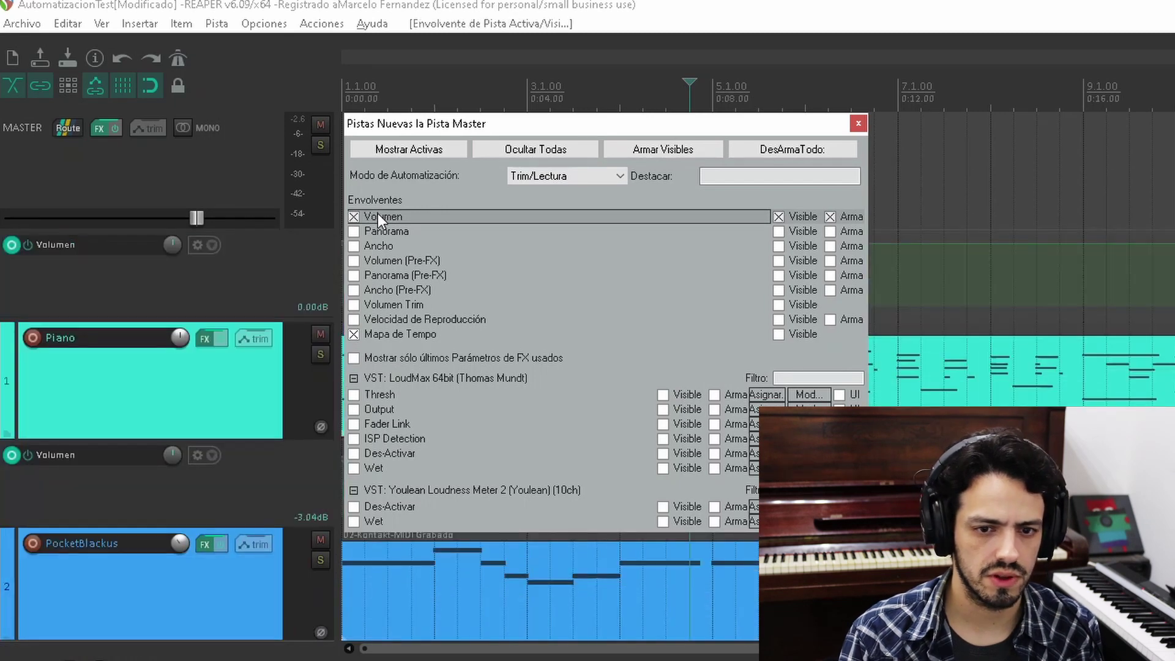
click(859, 124)
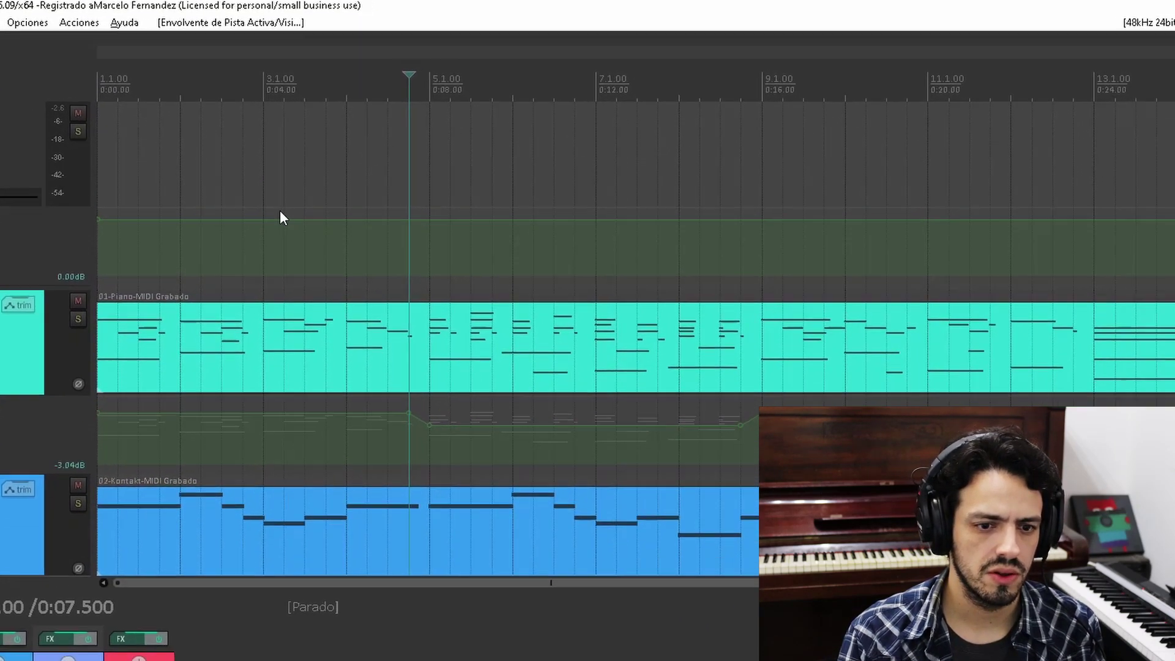
Step: Shape a master volume fade-in up to measure 3 and a fade-out from measure 12 to the end, and play it back
click(203, 229)
click(976, 227)
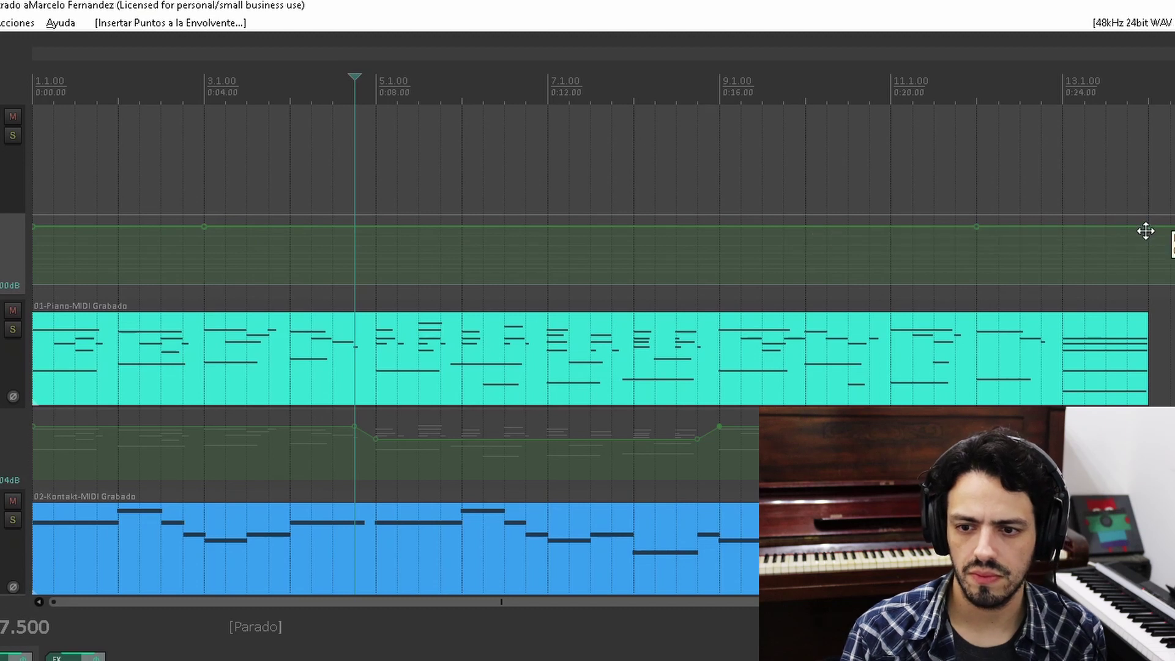
drag(1146, 231, 1129, 407)
drag(33, 228, 34, 384)
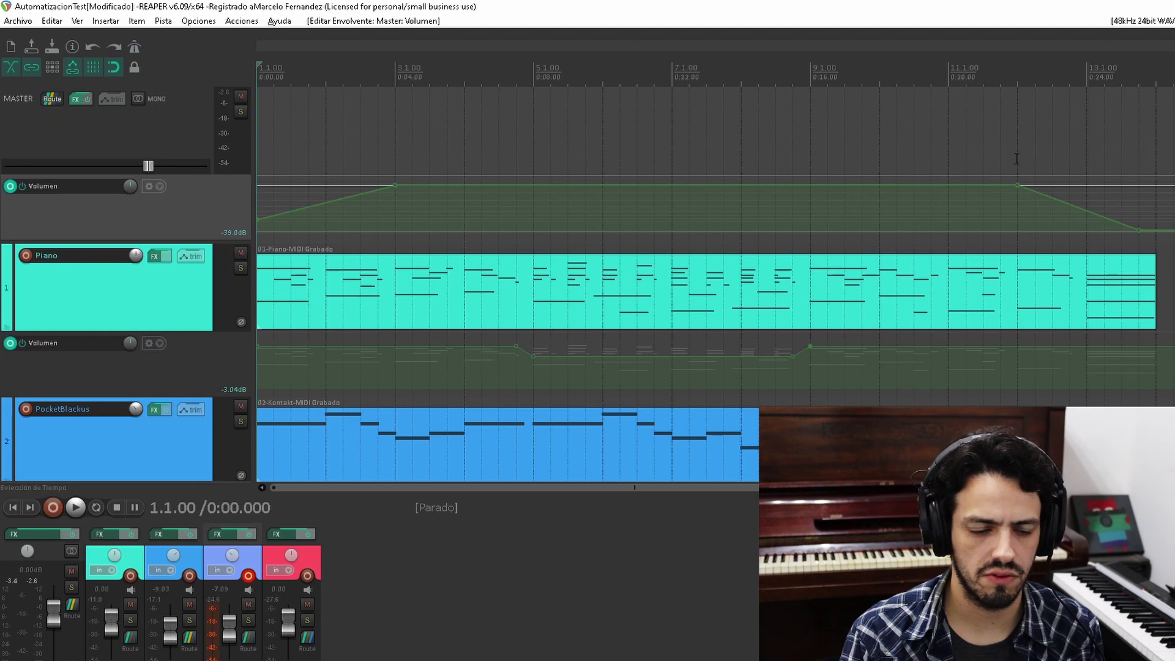
key(space)
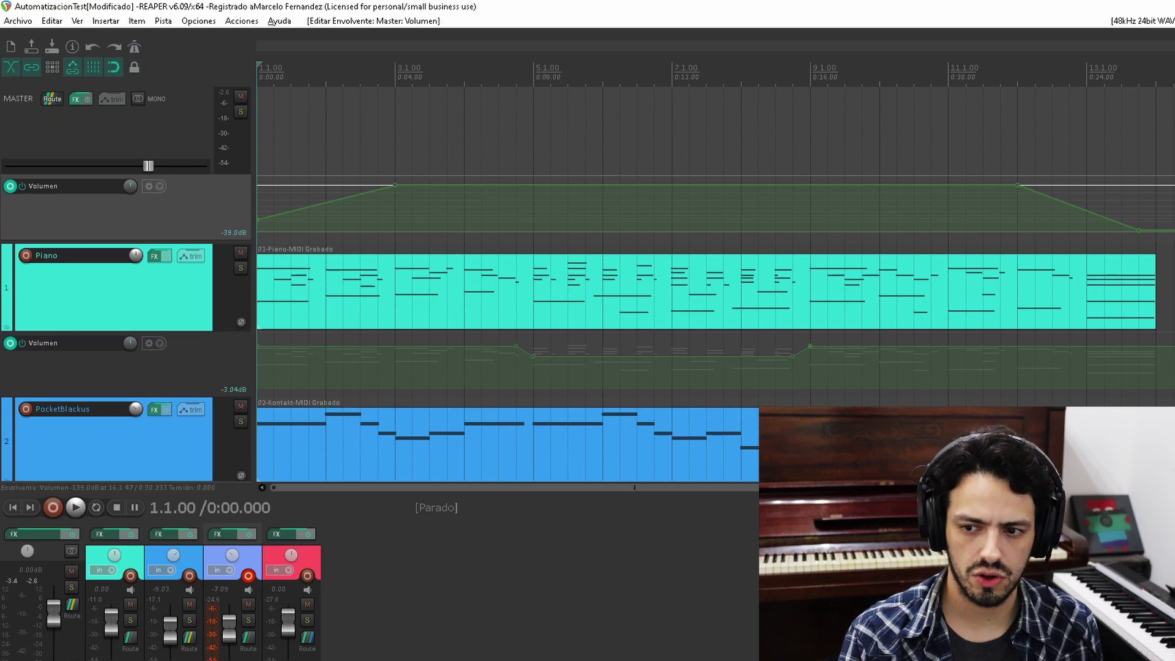
Step: Solo the PocketBlackus track and play it from the start of the project
scroll(611, 284, down, 5)
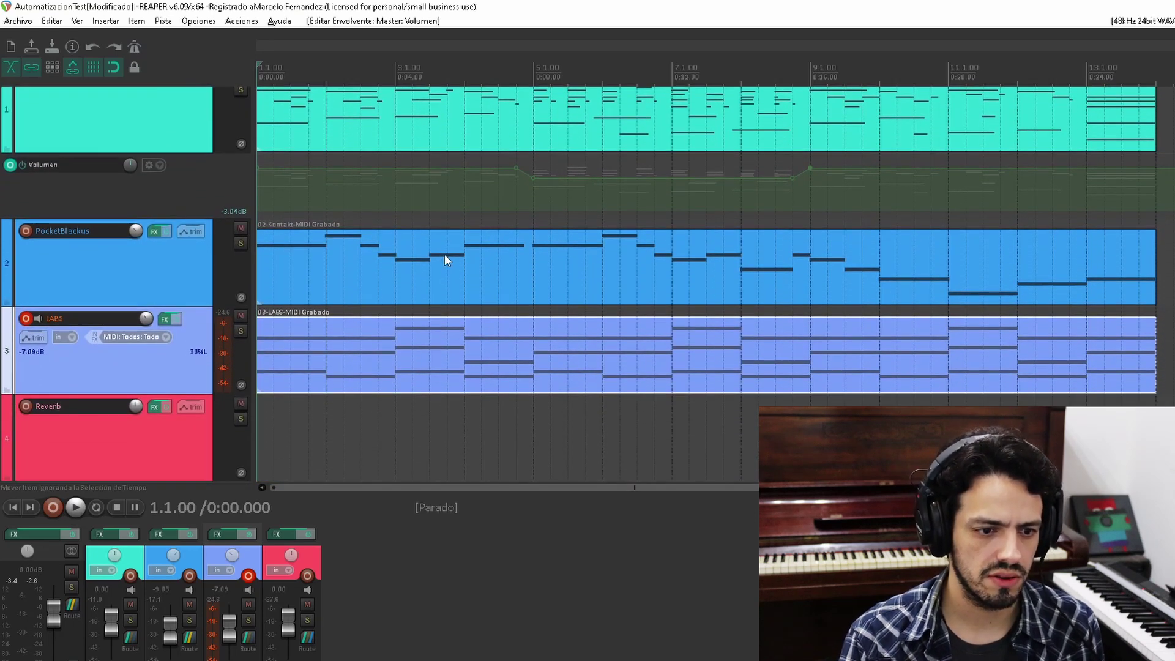
click(53, 286)
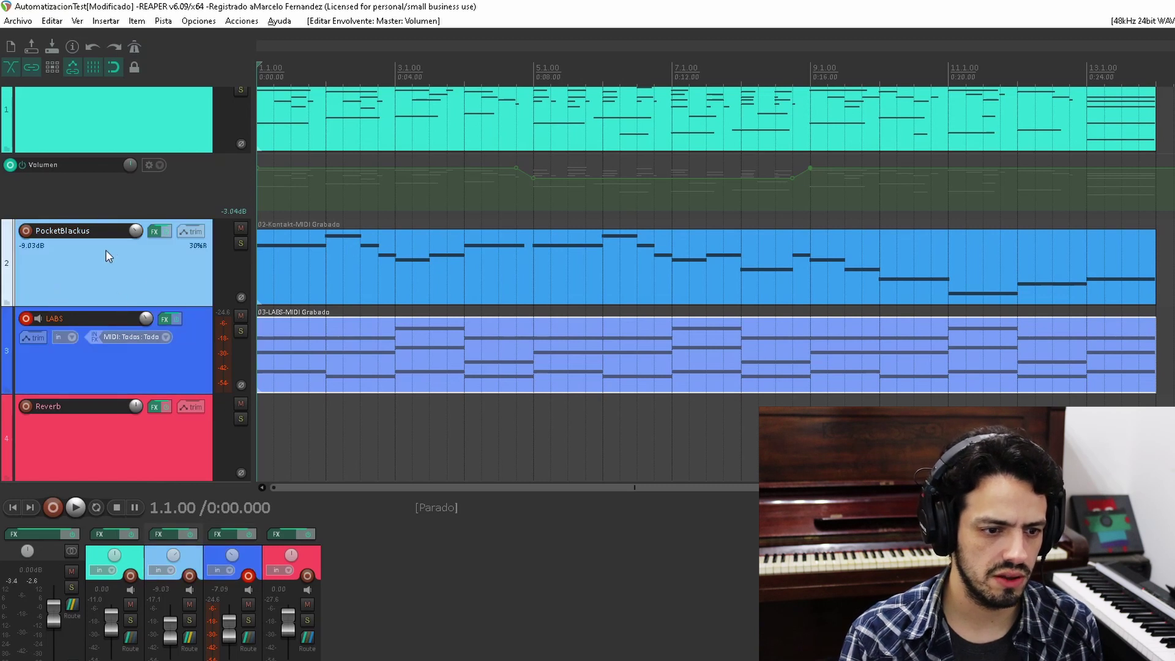
click(240, 244)
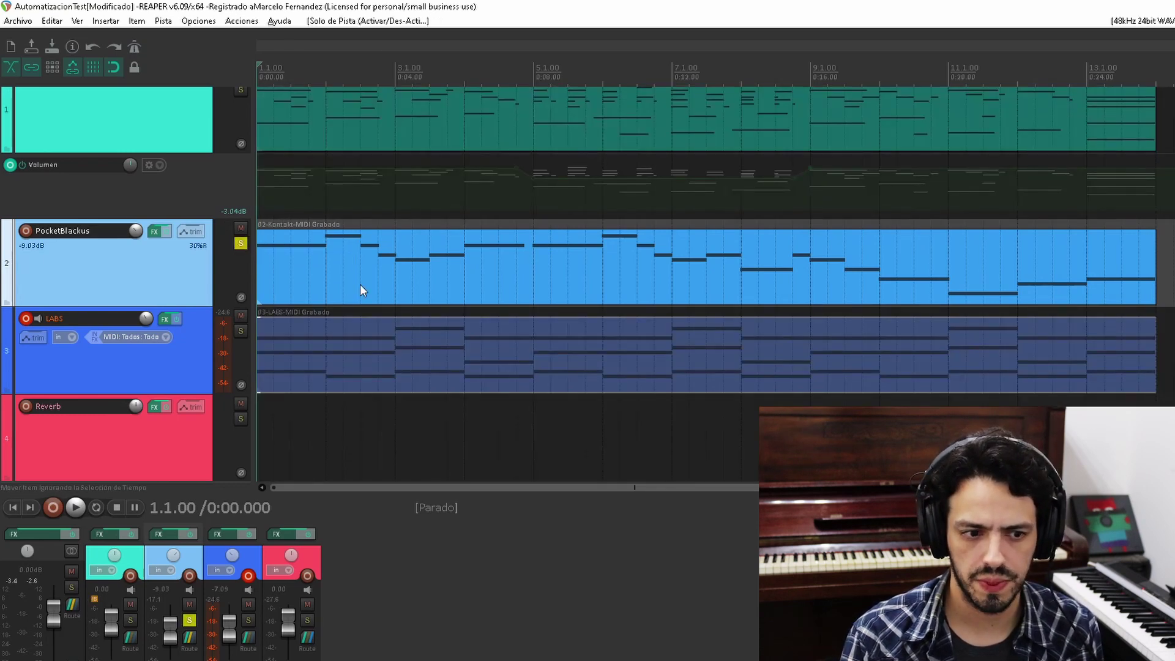
key(space)
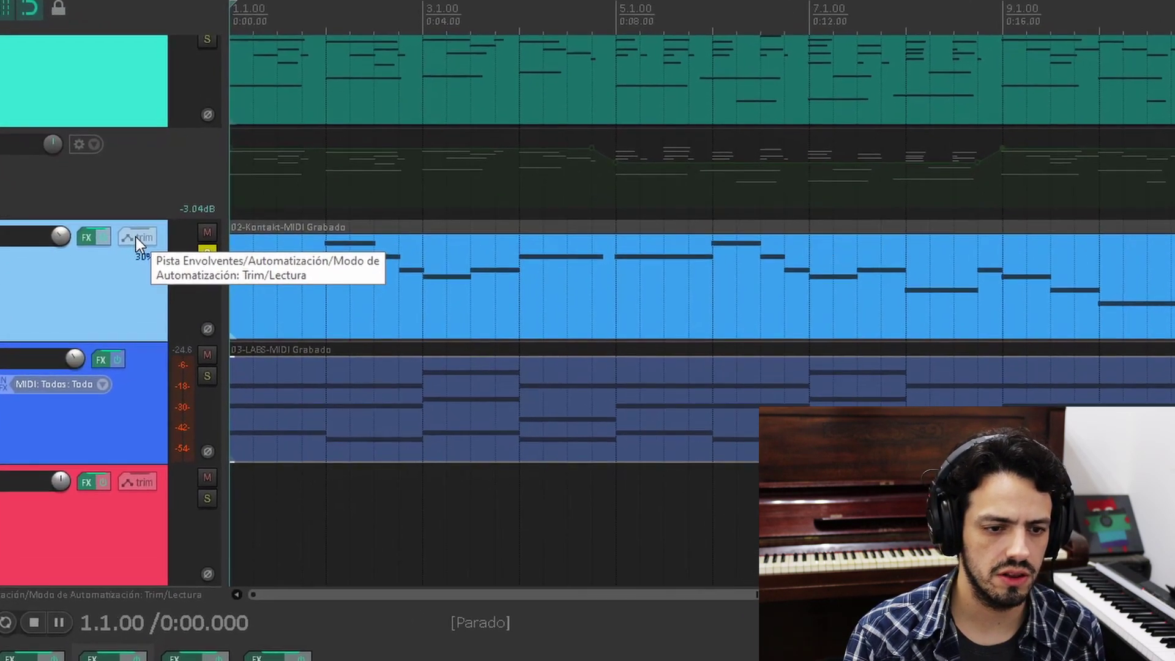
Step: Activate the Panorama envelope on the PocketBlackus track and set the track's automation mode to Escritura
click(191, 232)
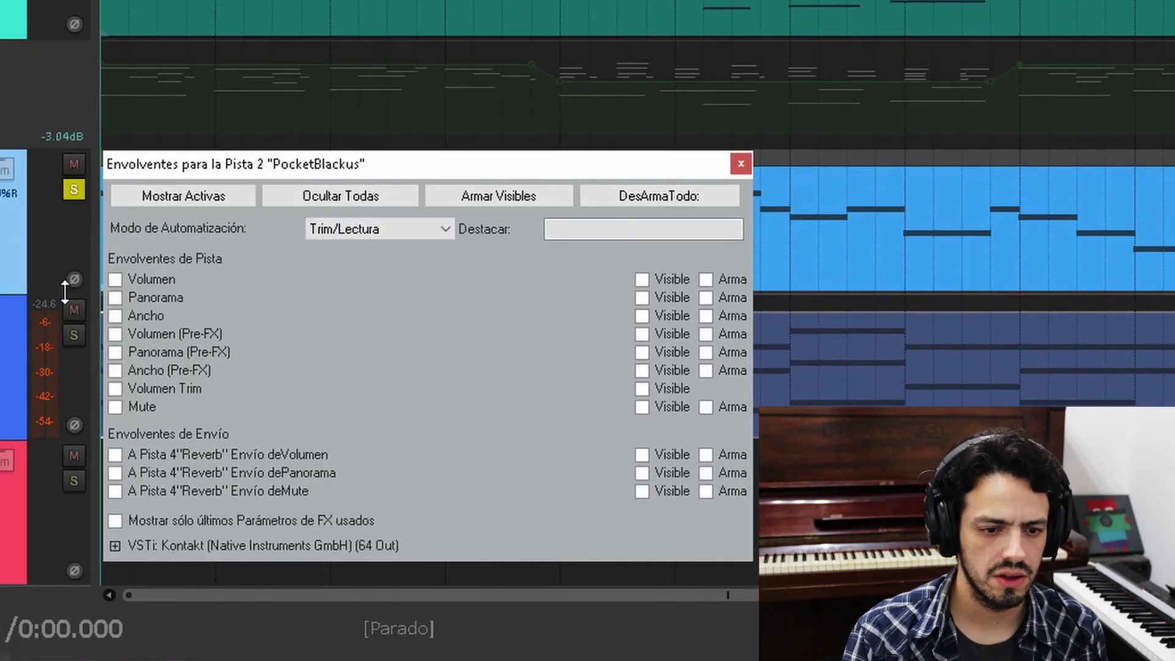
click(159, 297)
click(740, 164)
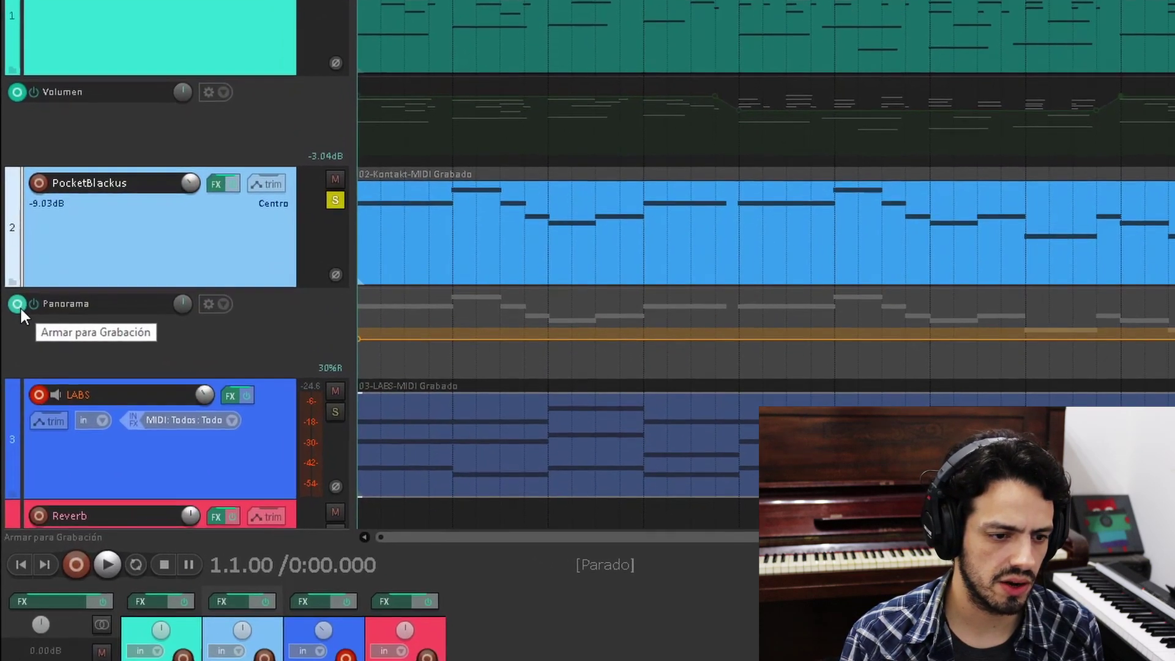
right_click(14, 295)
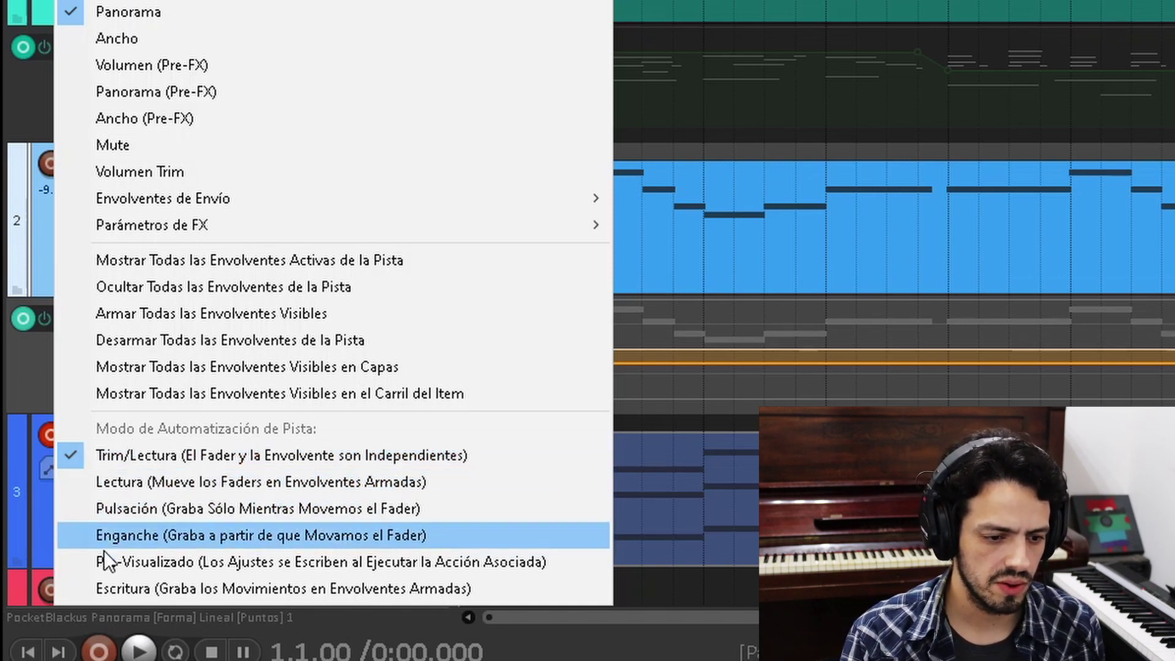
click(247, 589)
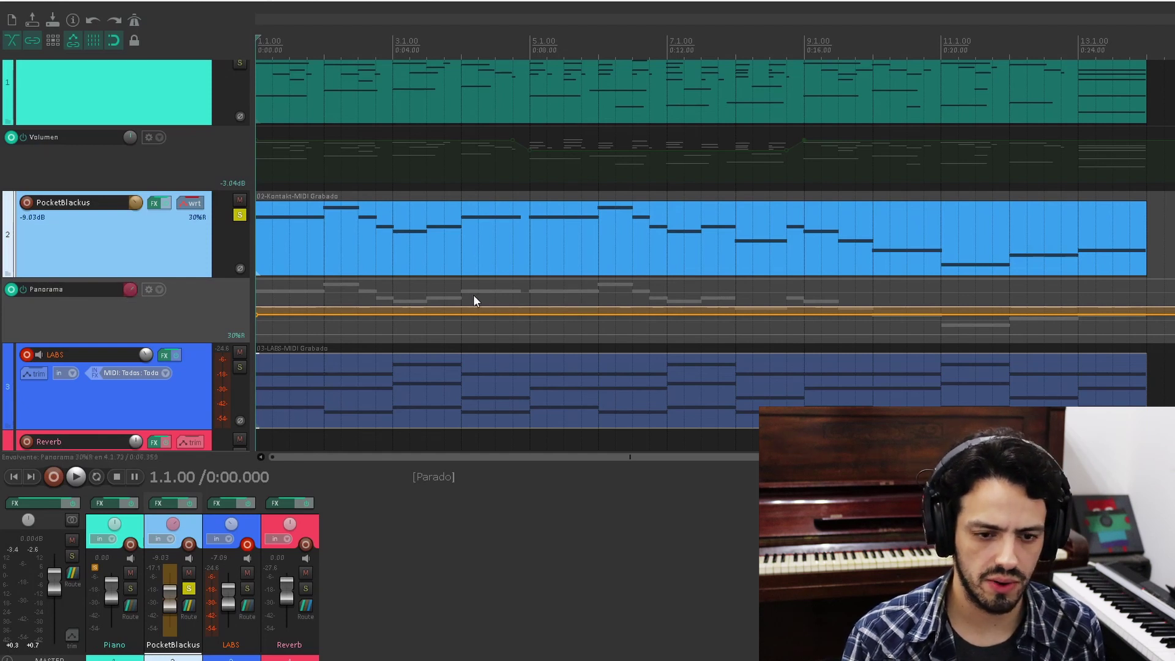
Step: Record pan sweeps between left and right on PocketBlackus during playback, and return the track to Trim/Lectura mode
key(space)
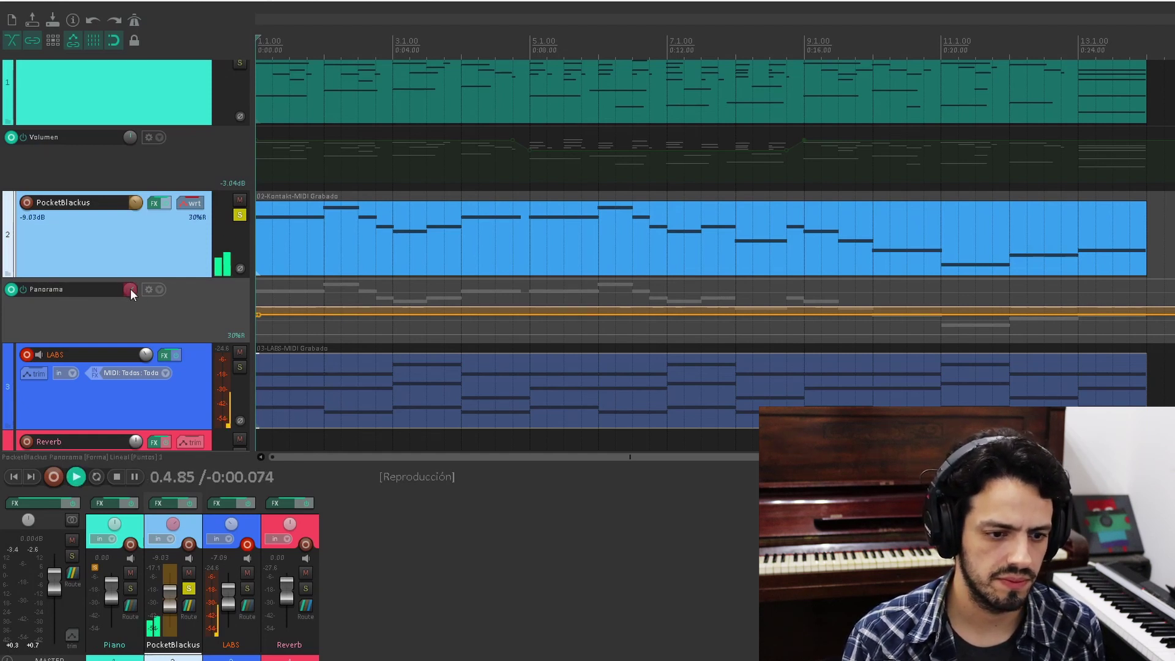
mouse_move(130, 288)
mouse_down()
mouse_move(130, 329)
mouse_move(130, 286)
mouse_up()
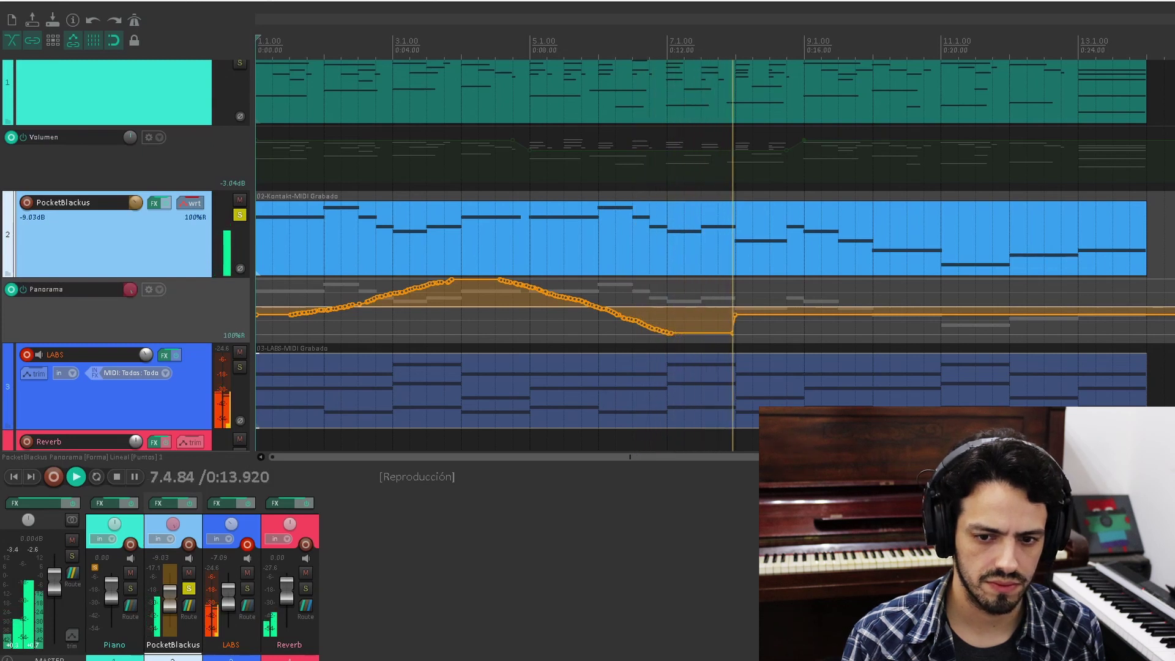
mouse_move(130, 286)
mouse_down()
mouse_move(130, 328)
mouse_move(131, 307)
mouse_up()
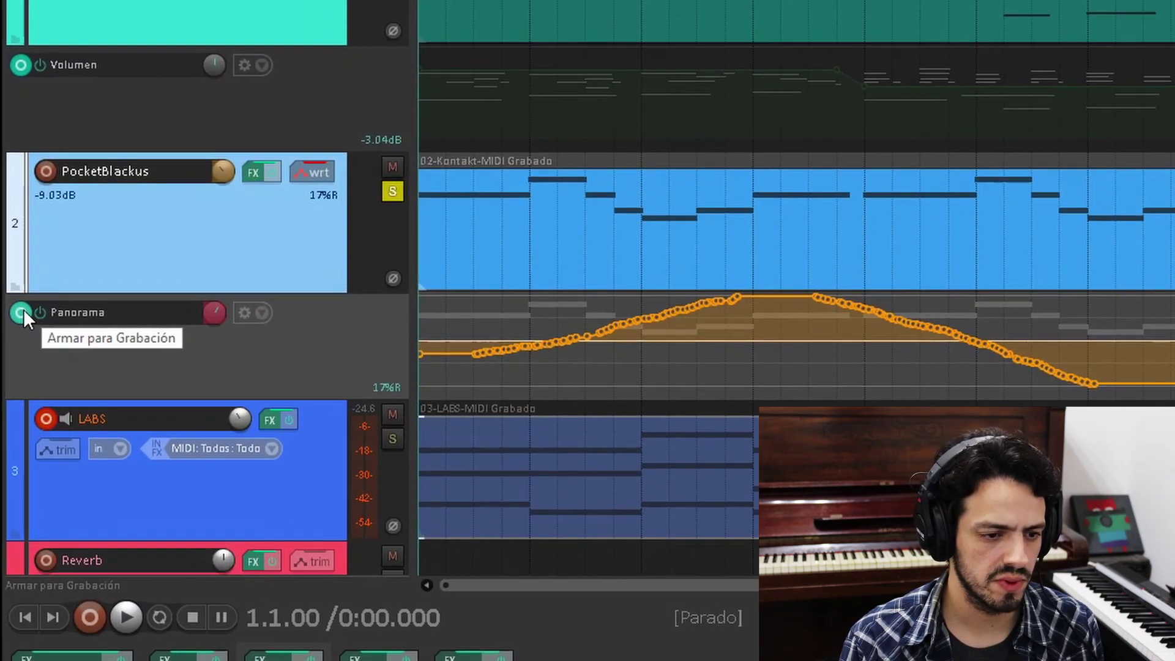
right_click(12, 291)
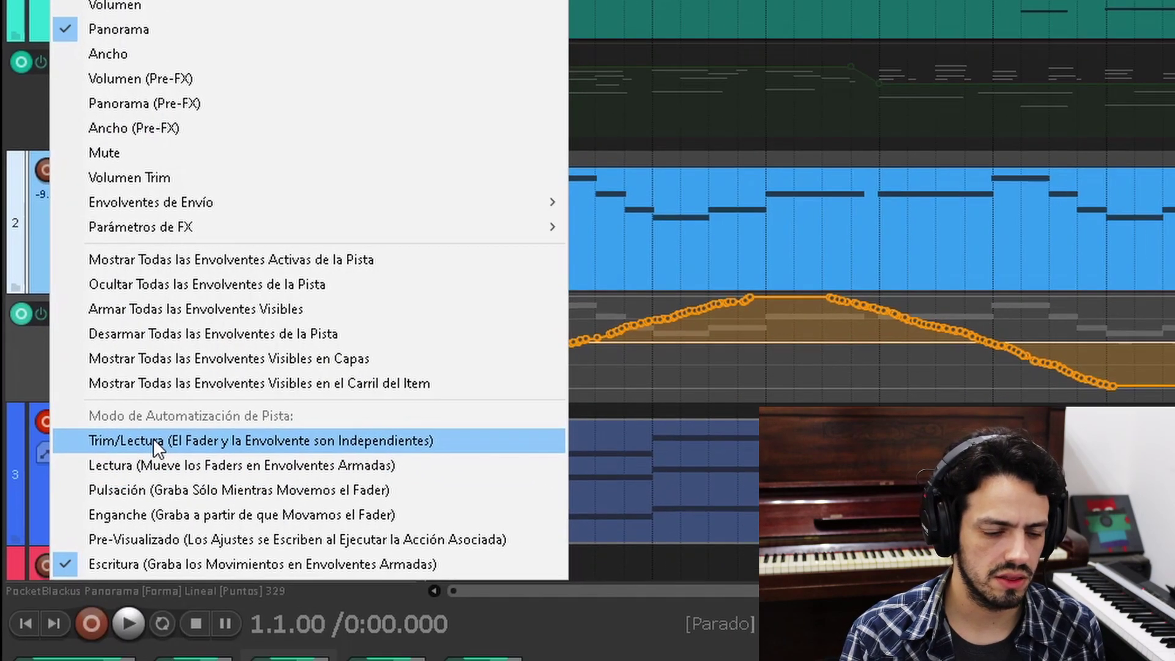
click(166, 455)
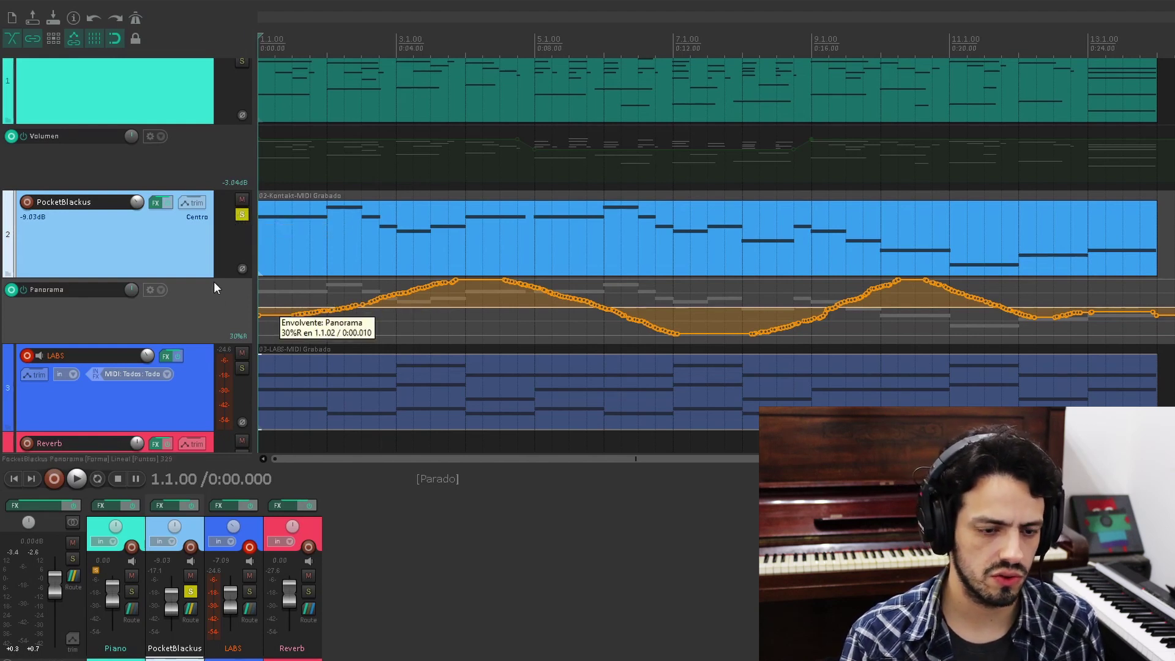
Step: Unsolo the PocketBlackus track, solo the LABS track and play it
click(242, 216)
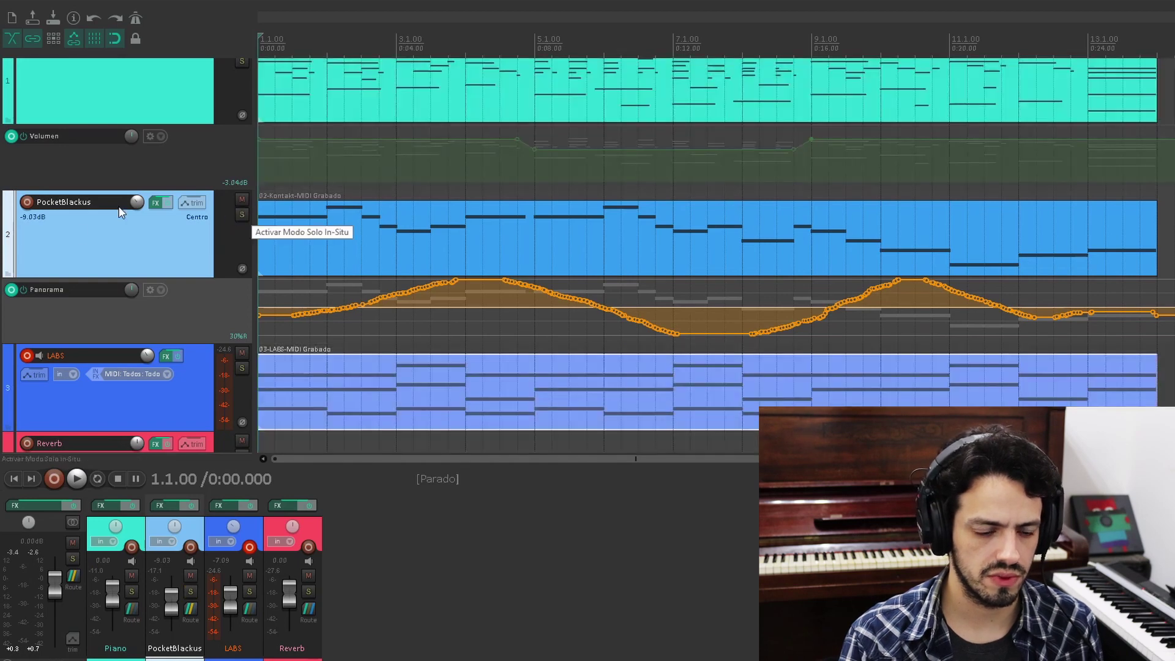
click(241, 368)
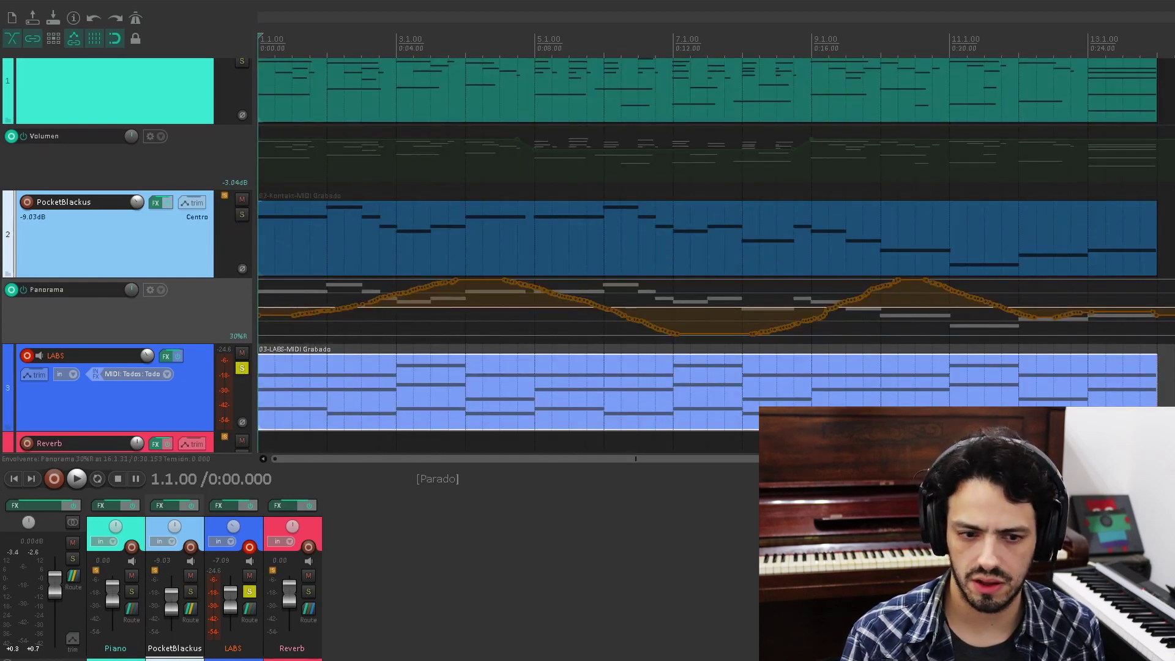
scroll(250, 240, down, 3)
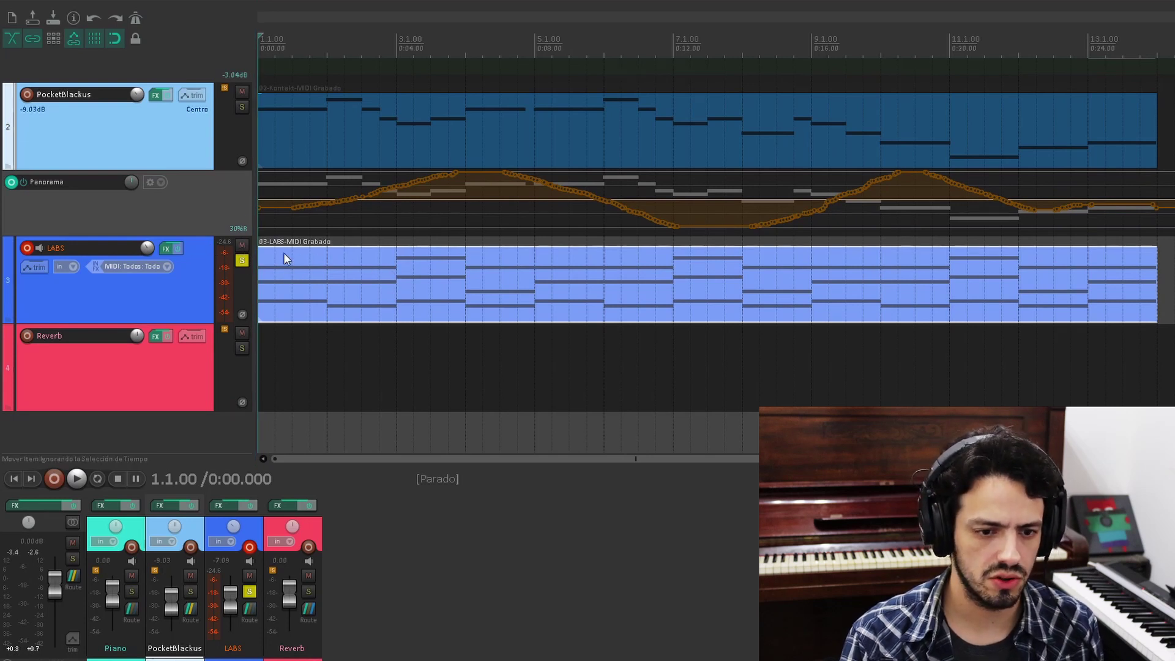
key(space)
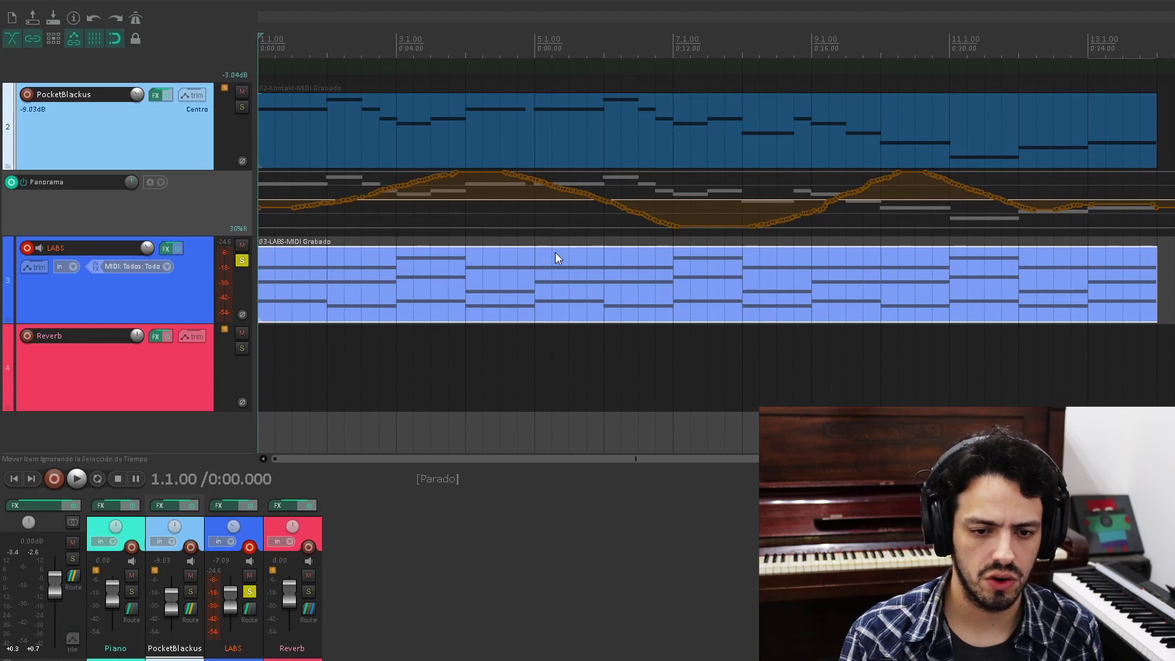
Step: Open the LABS track's effects chain and insert ReaEQ (Cockos) after the LABS instrument
click(167, 248)
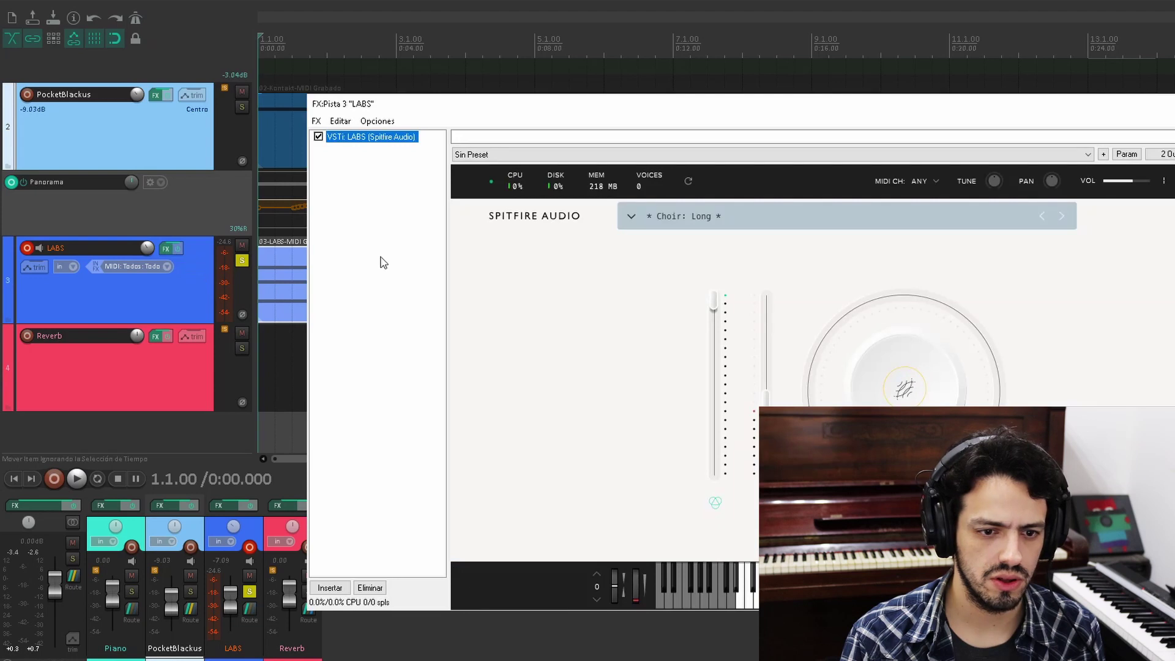
right_click(376, 178)
click(394, 184)
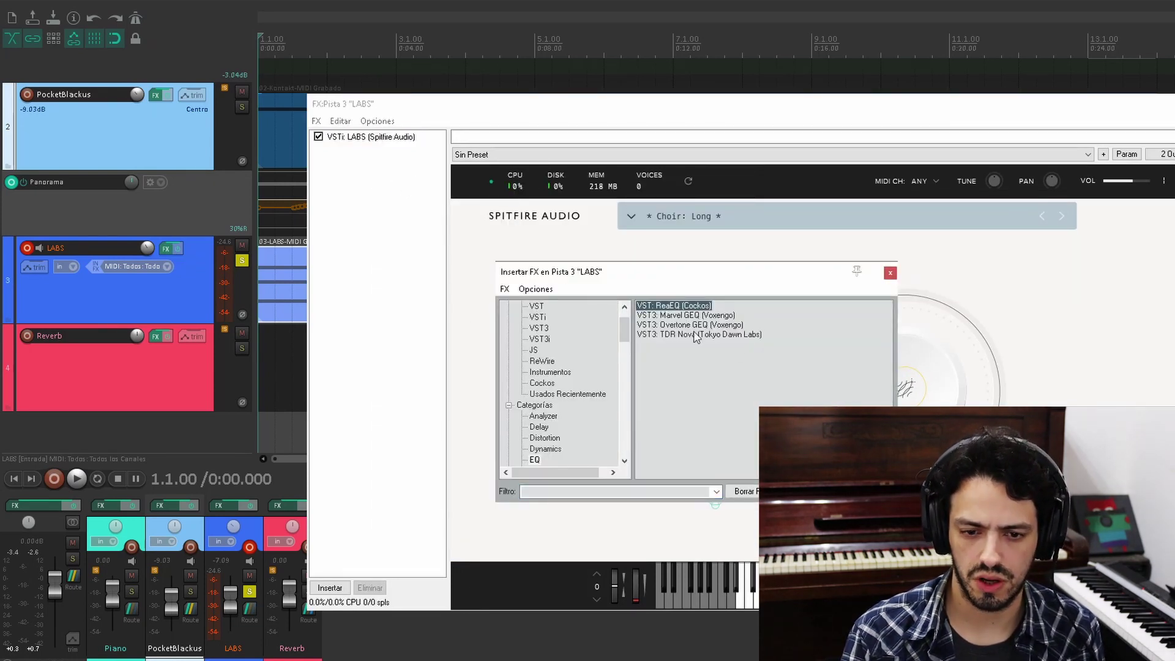
key(Return)
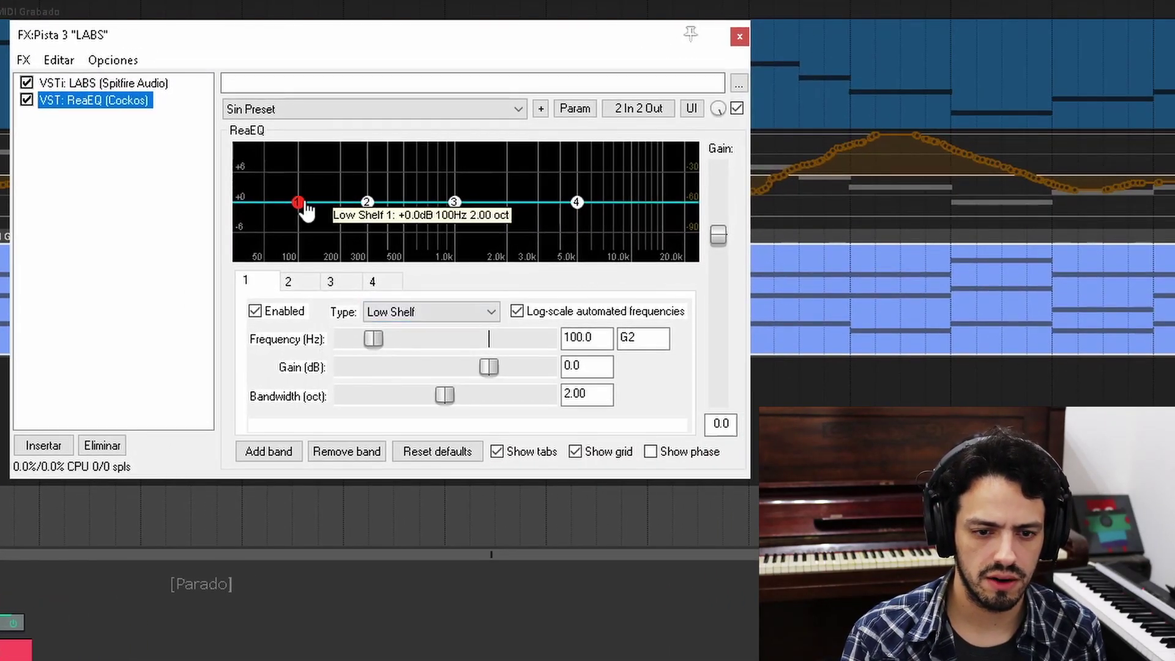
Step: Change ReaEQ band 1 to High Pass and raise its frequency to about 2592.6 Hz
click(412, 317)
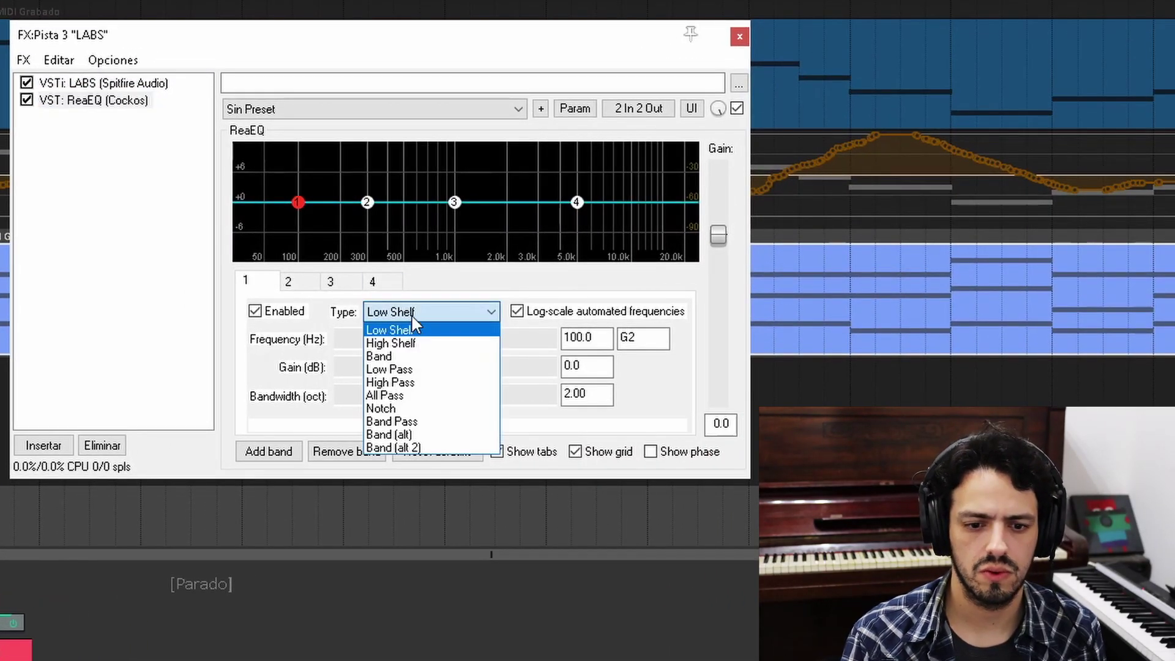
click(404, 383)
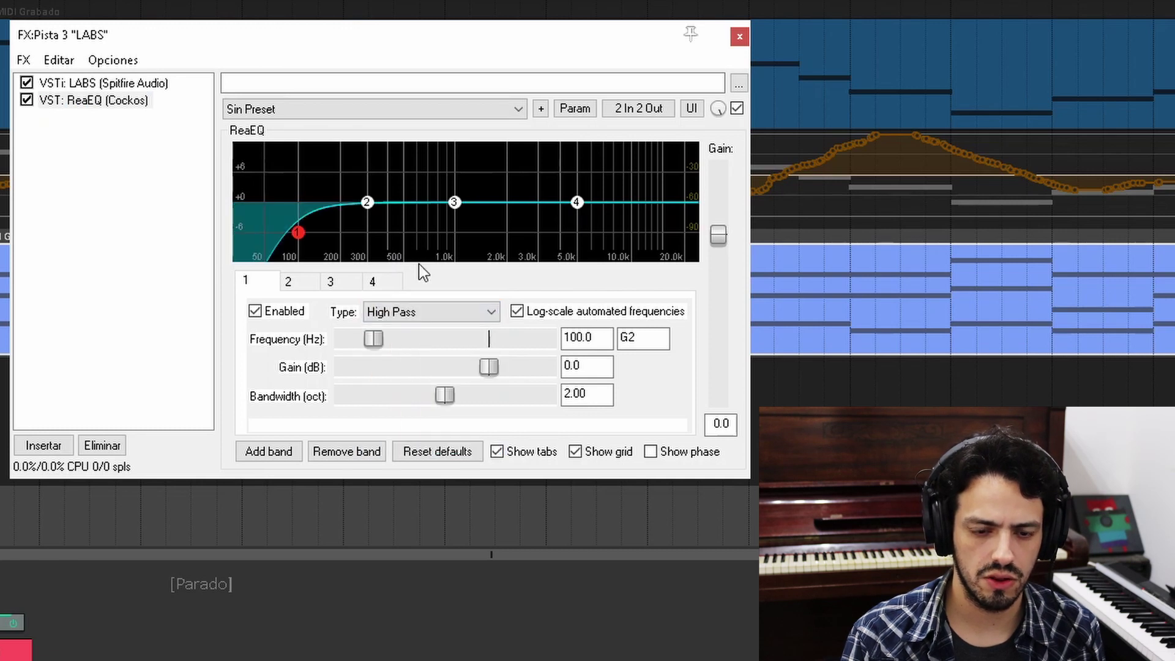
drag(381, 340, 480, 350)
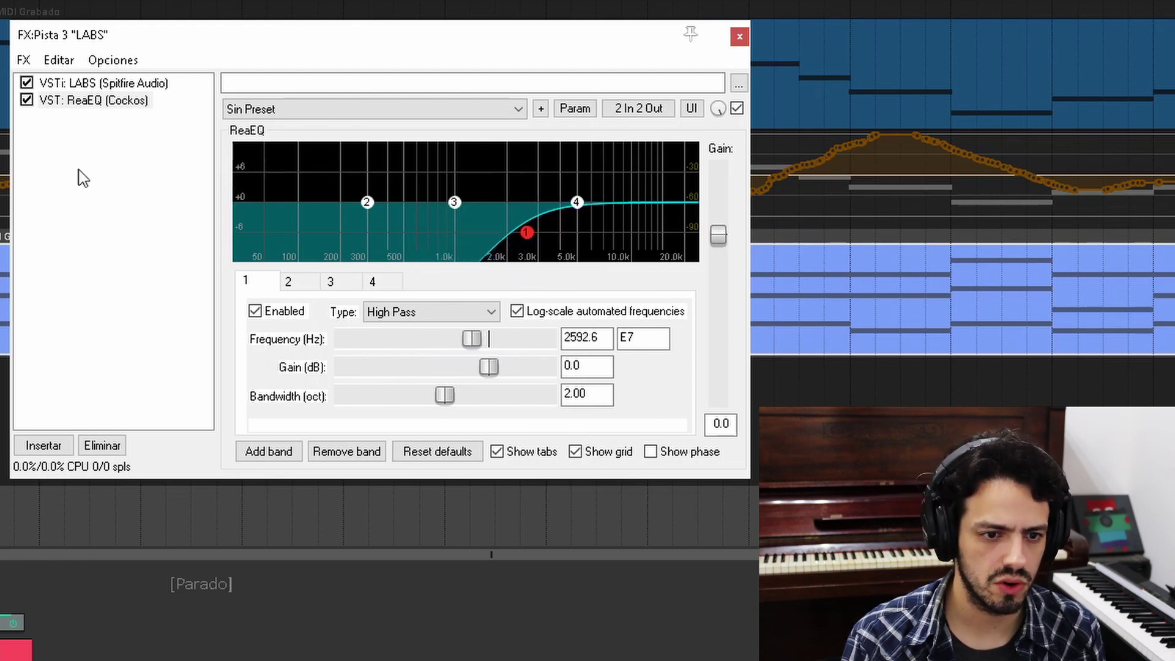
Step: Compare LABS with and without ReaEQ during playback, leave ReaEQ bypassed, and close the effects chain
key(space)
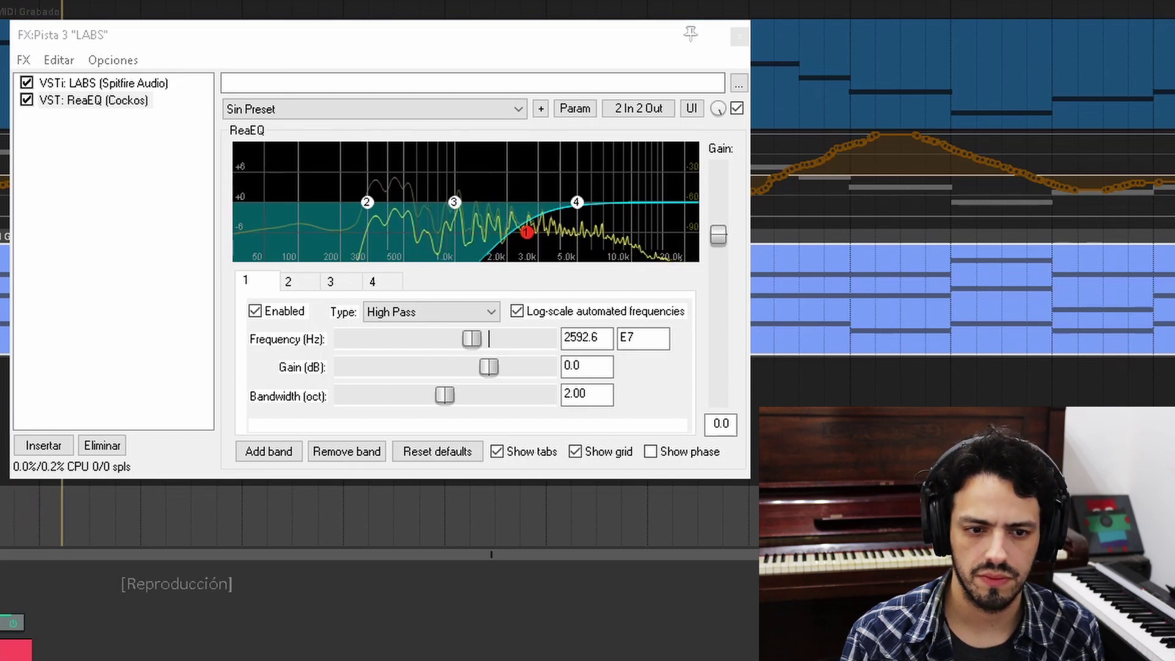
click(29, 101)
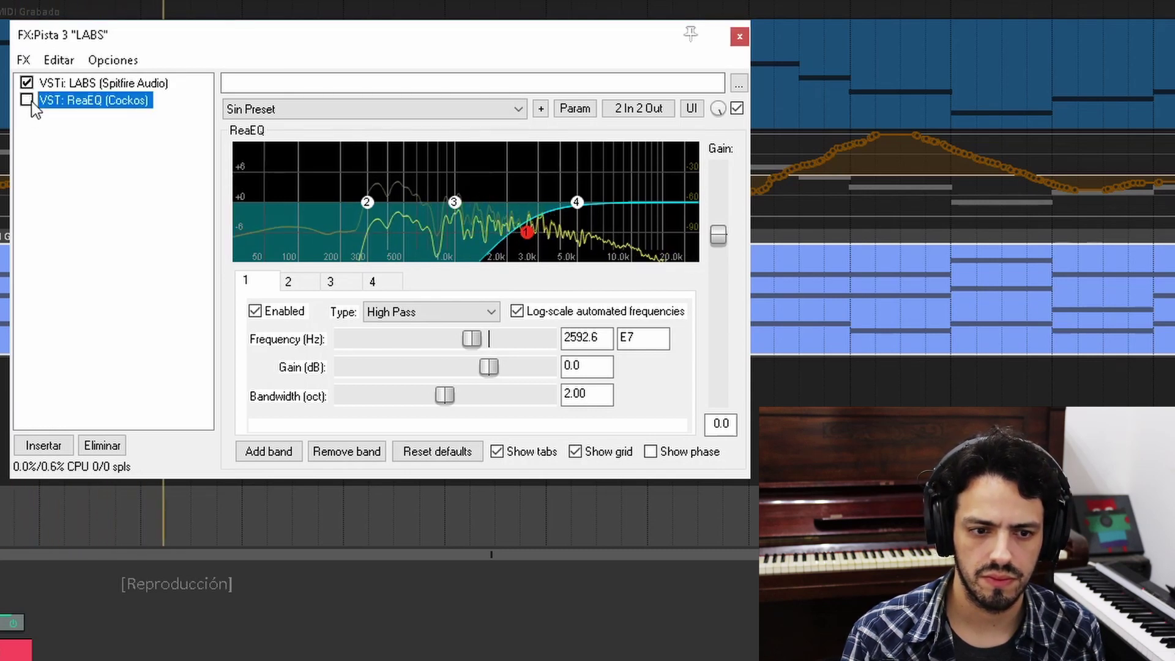
click(27, 99)
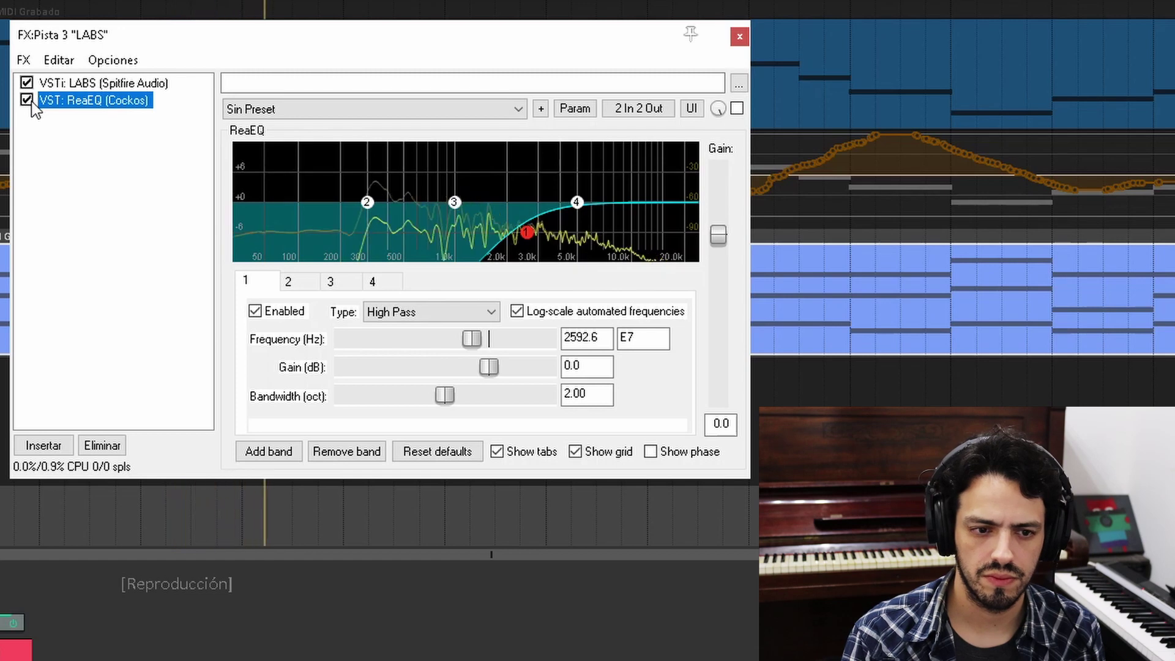
click(27, 100)
key(space)
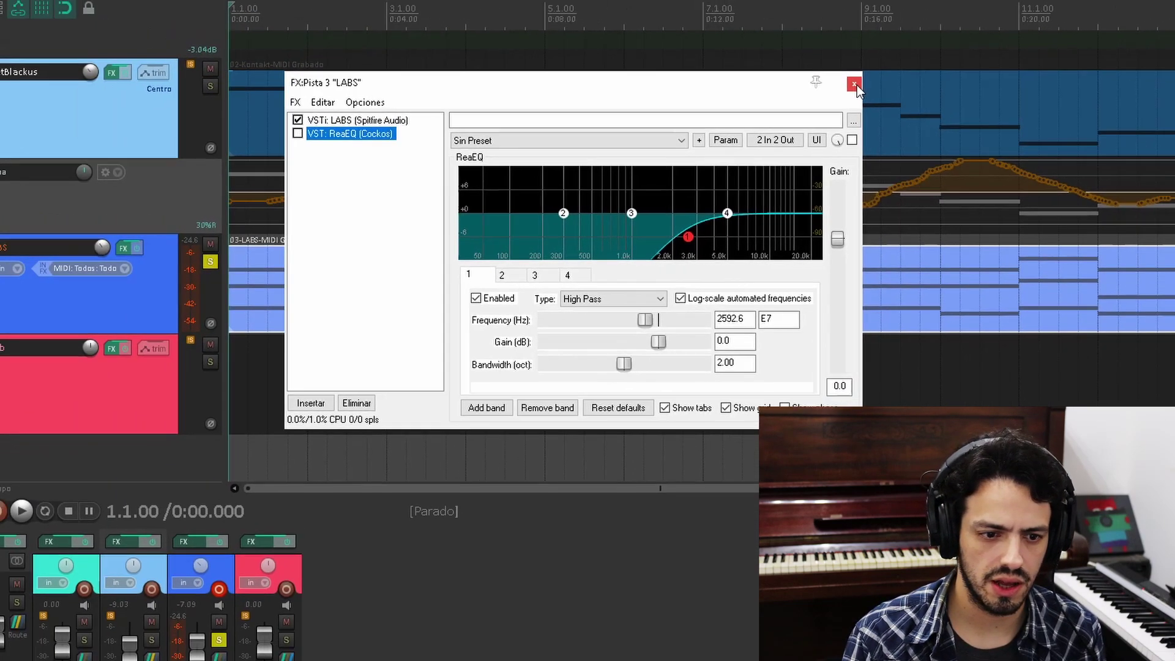
click(739, 38)
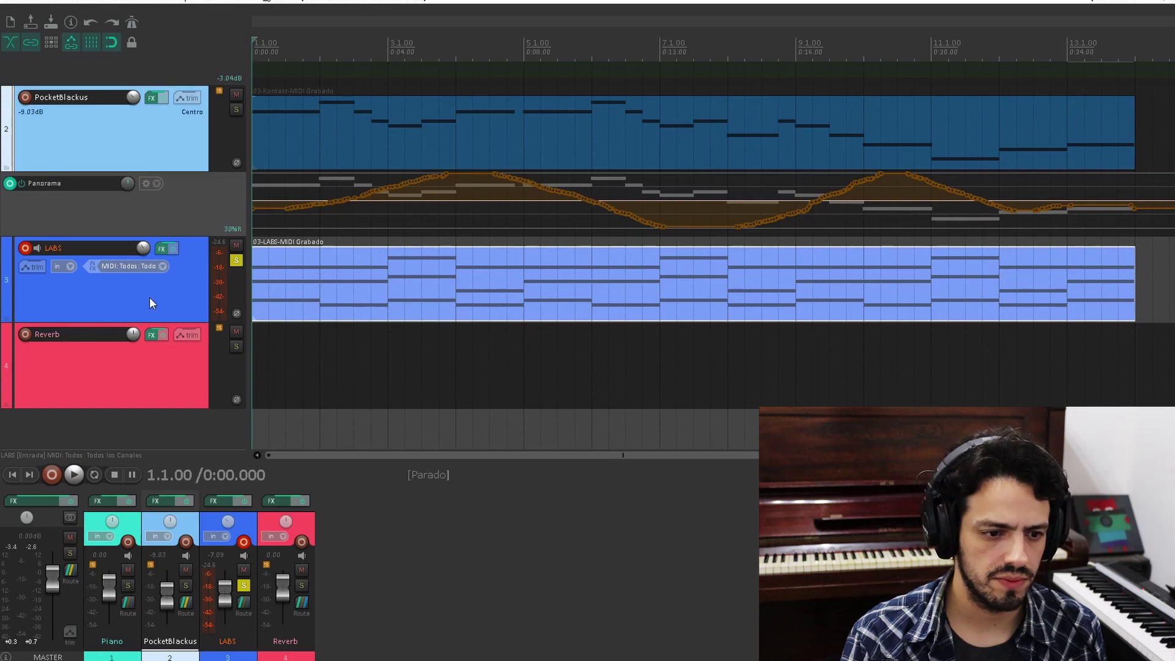
Step: Activate ReaEQ's Des-Activar envelope on the LABS track, visible and armed
click(38, 266)
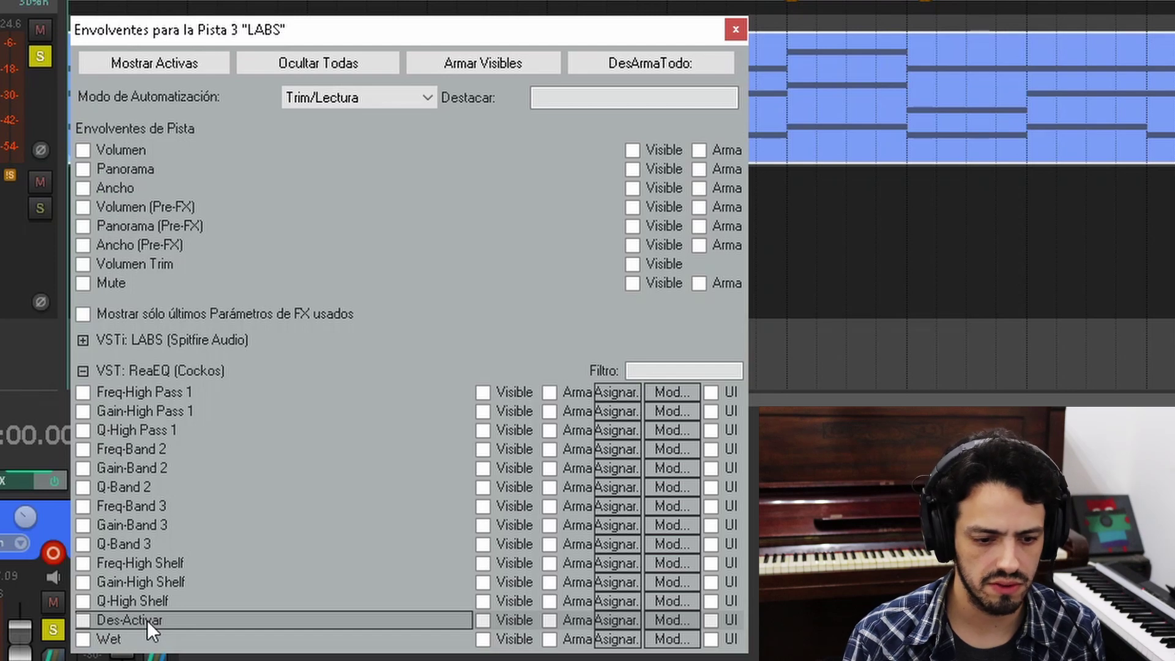
click(97, 619)
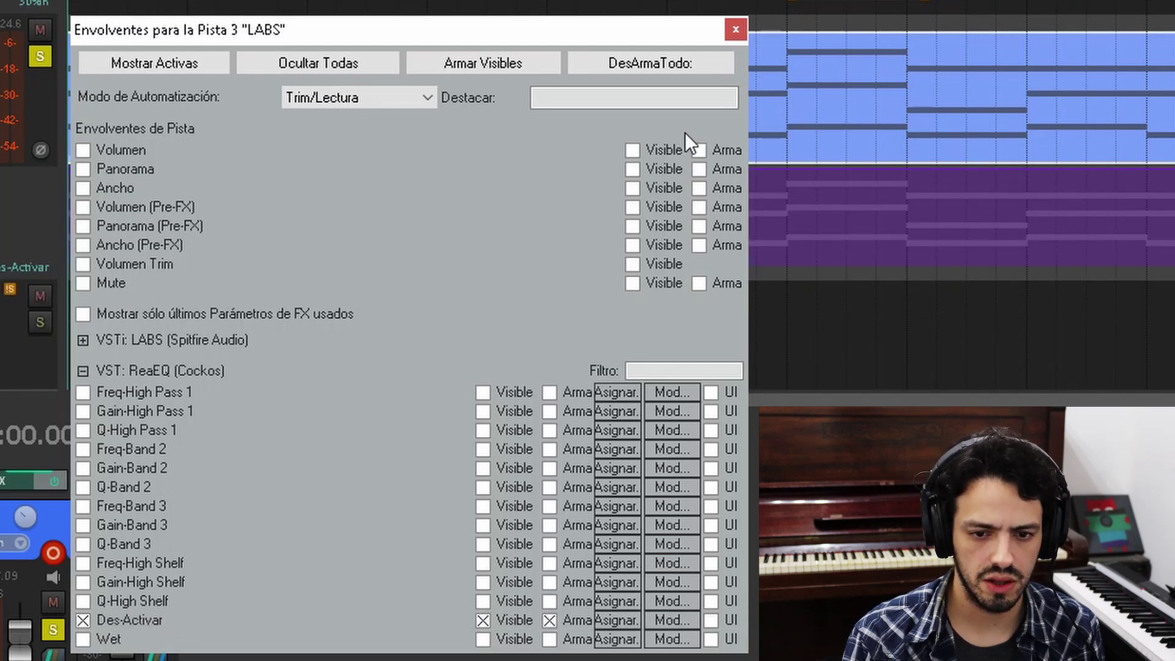
click(736, 30)
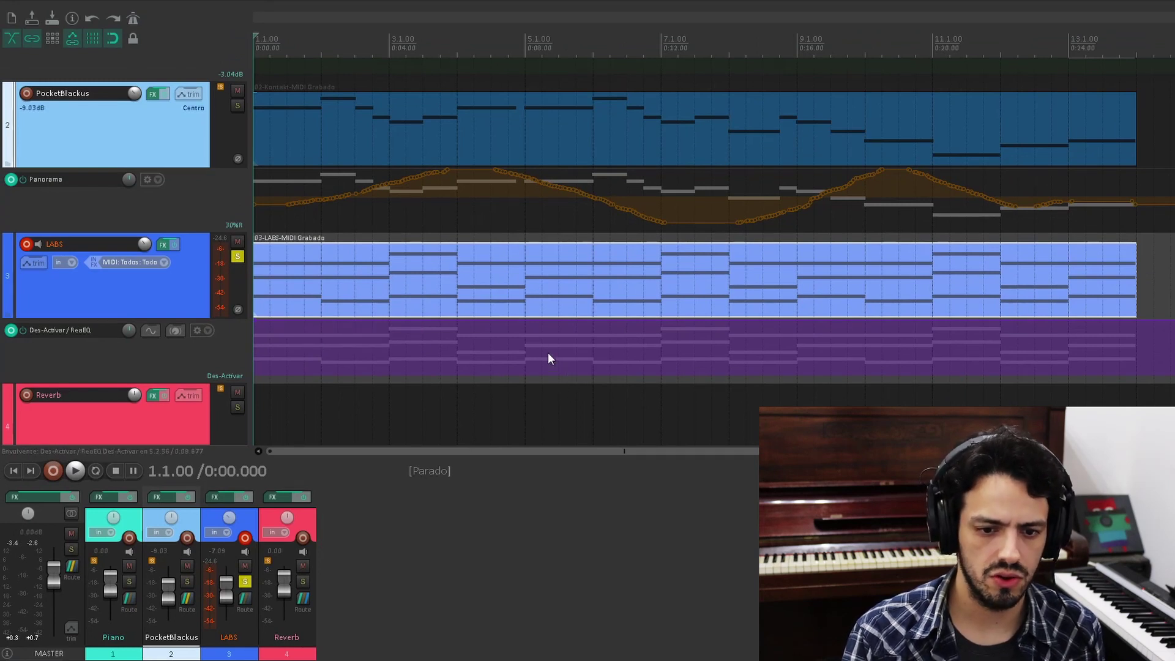
Step: Shape the Des-Activar envelope so ReaEQ is active only from measure 5 to measure 9, and play it back
click(523, 324)
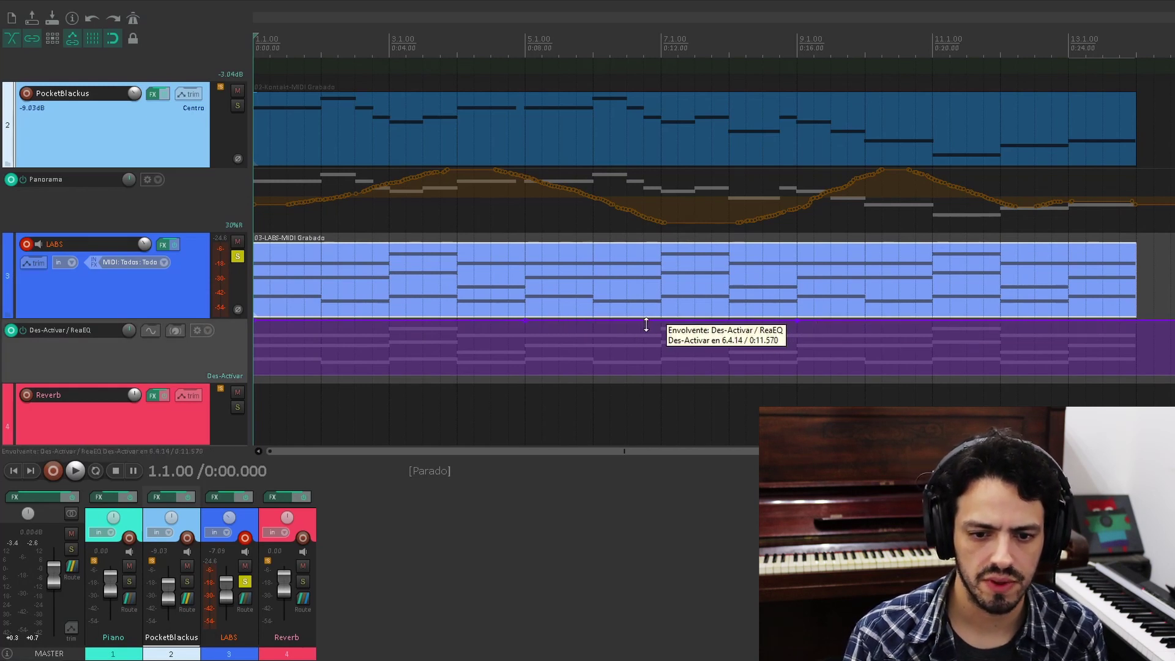
drag(646, 325, 653, 407)
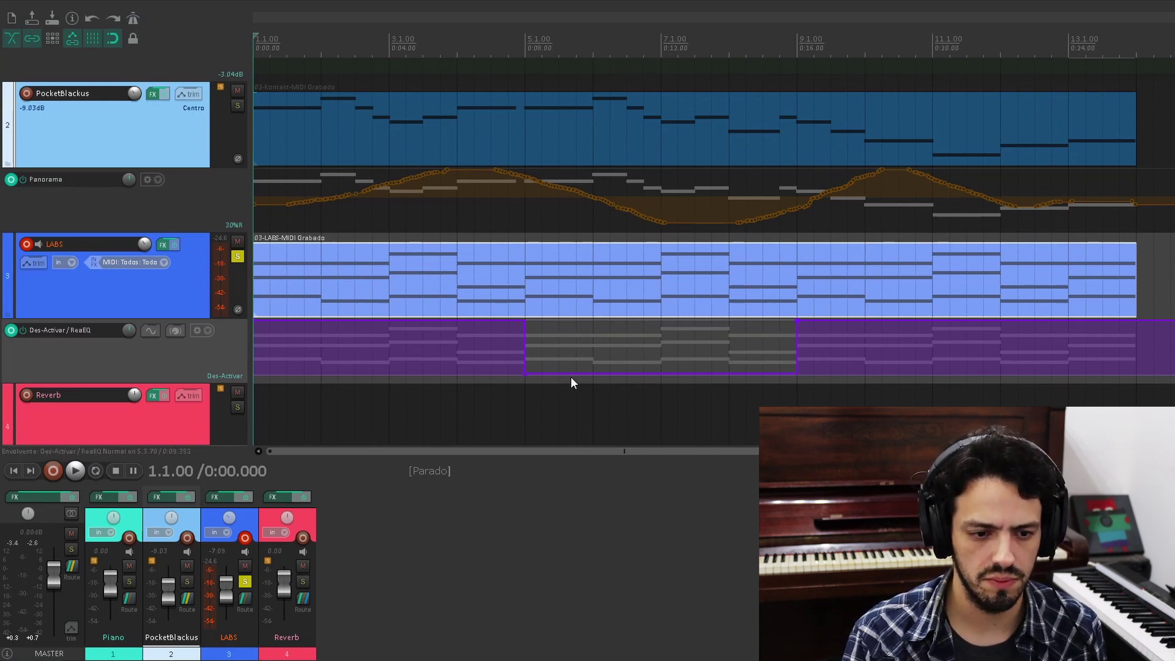
key(space)
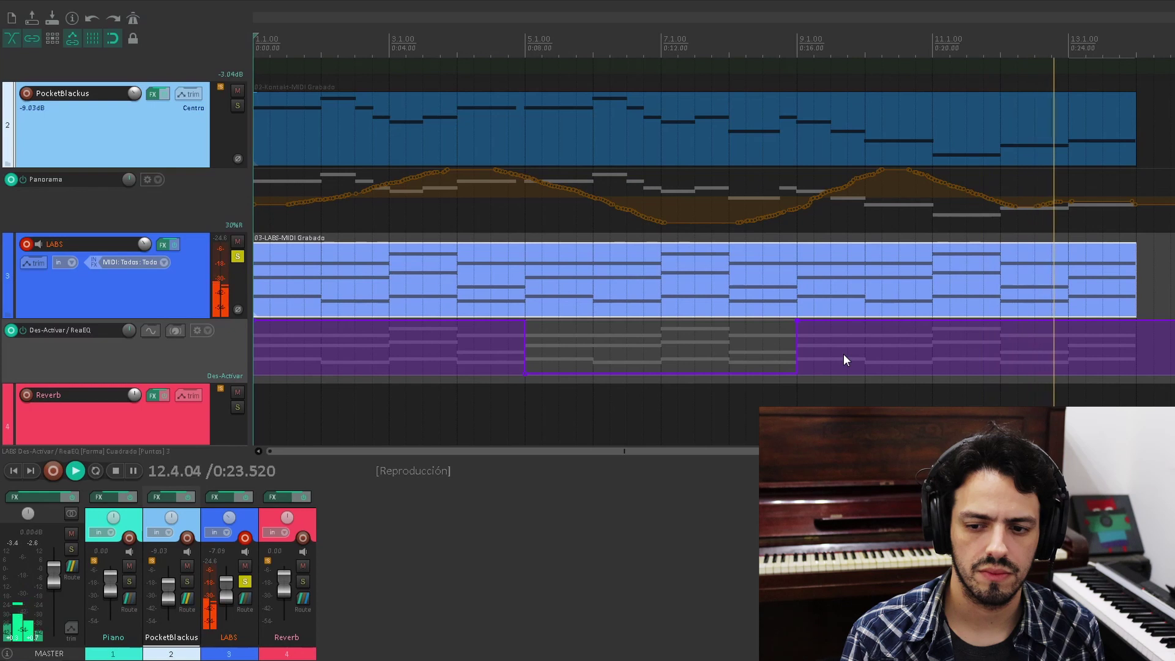
key(space)
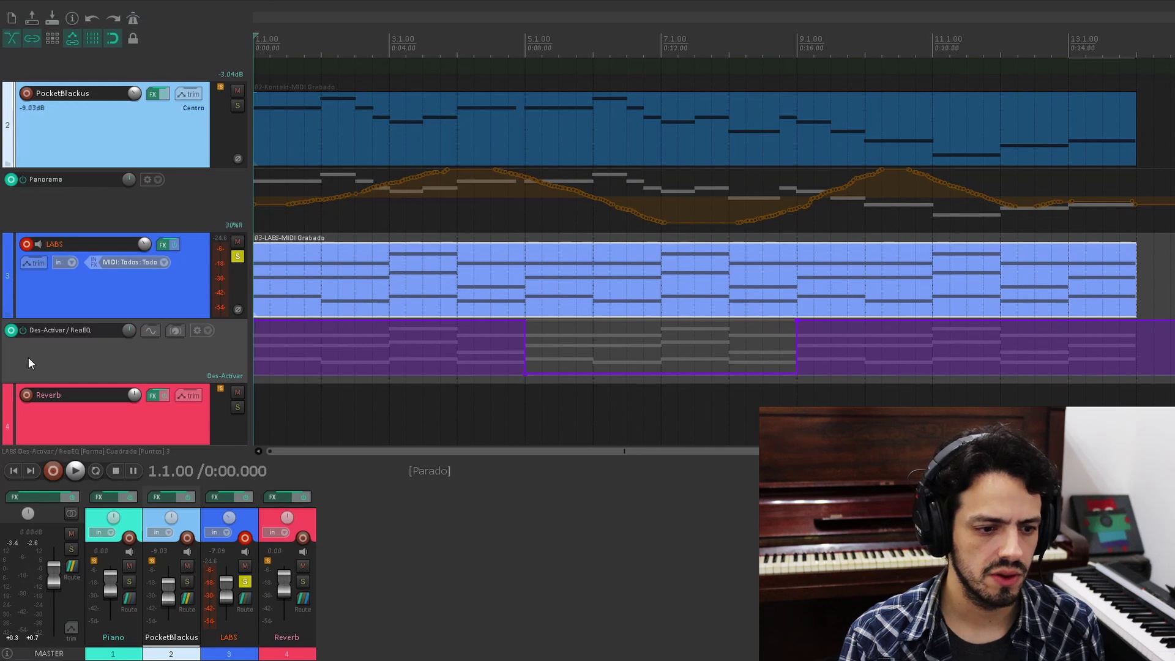
Step: Bypass the Des-Activar envelope and activate ReaEQ's Wet envelope on the LABS track instead
click(22, 331)
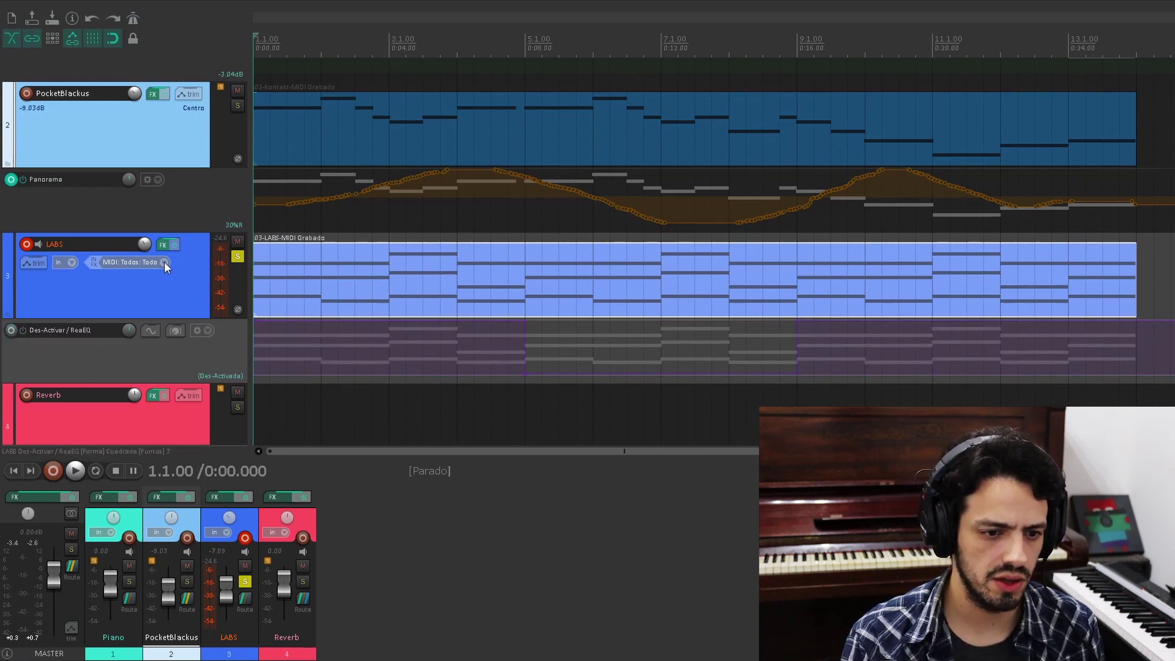
click(42, 265)
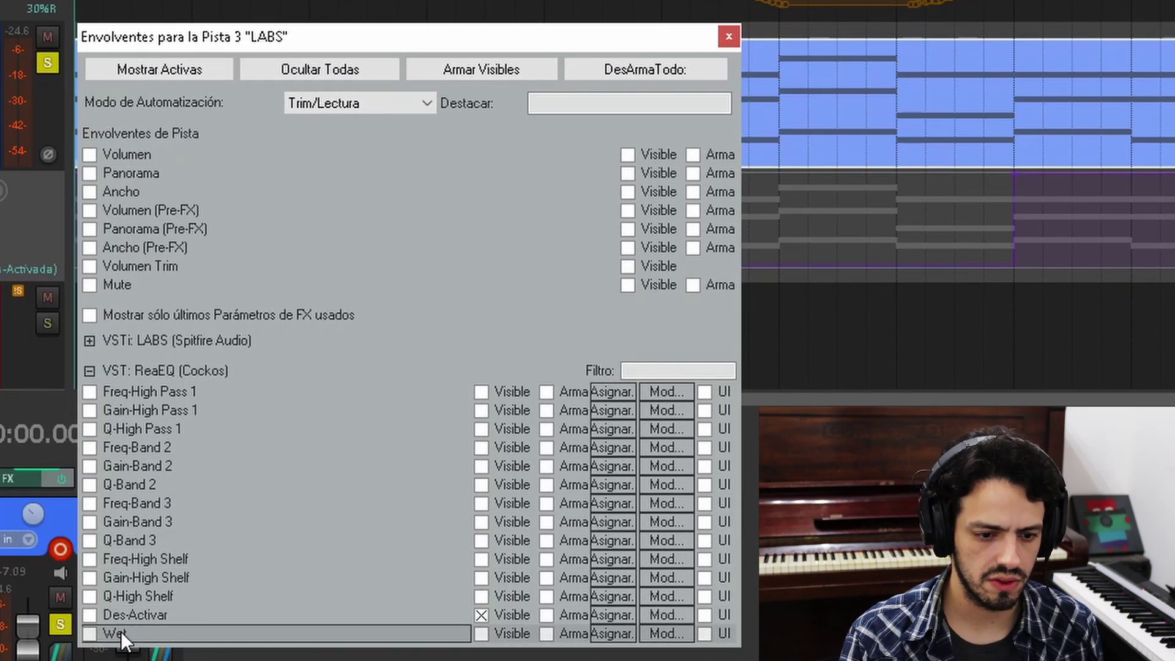
click(120, 630)
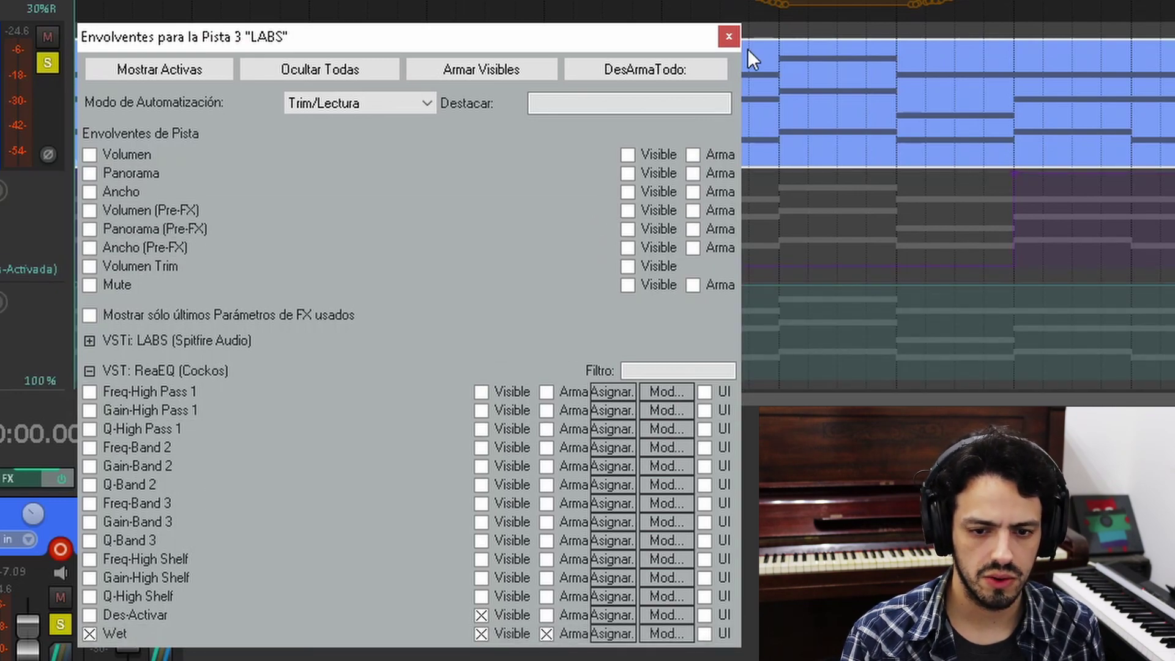
click(728, 37)
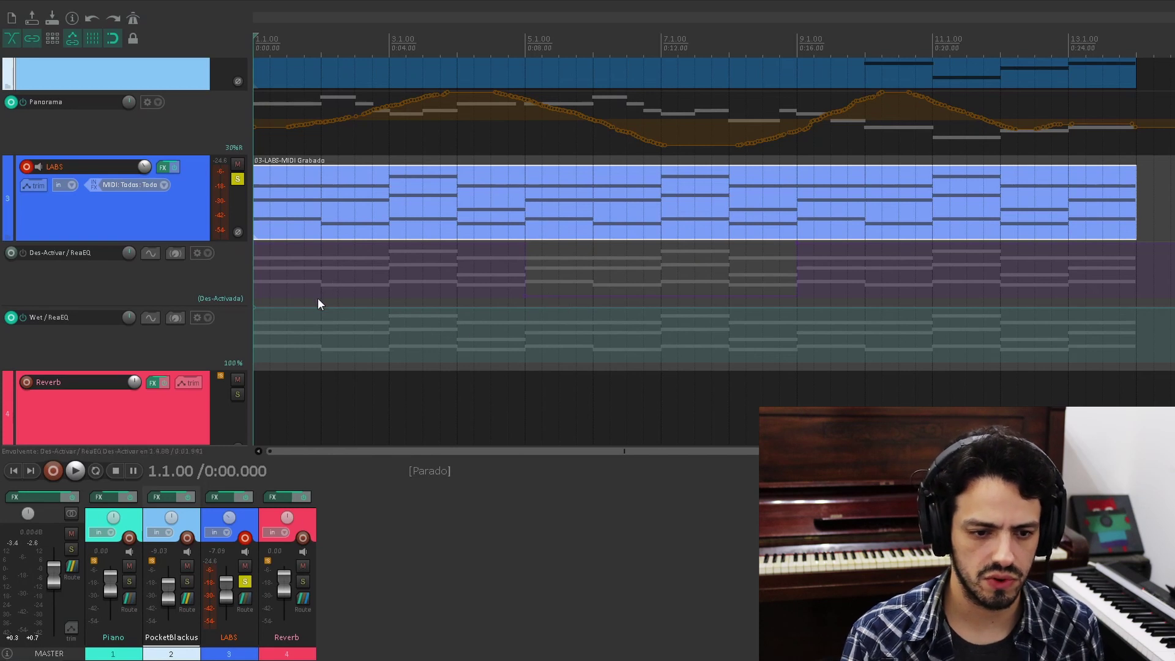
Step: Shape the Wet envelope to rise from minimum at the start to 100% at measure 5, hold until measure 9, and fall to minimum at the end
click(525, 309)
click(796, 308)
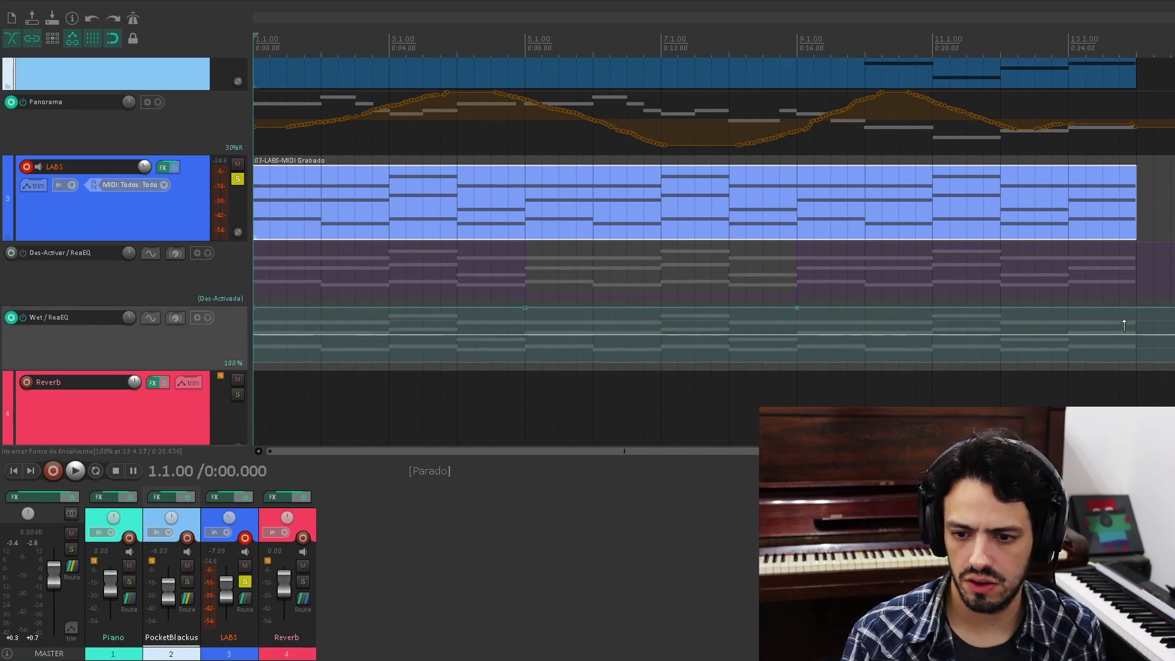
click(1136, 312)
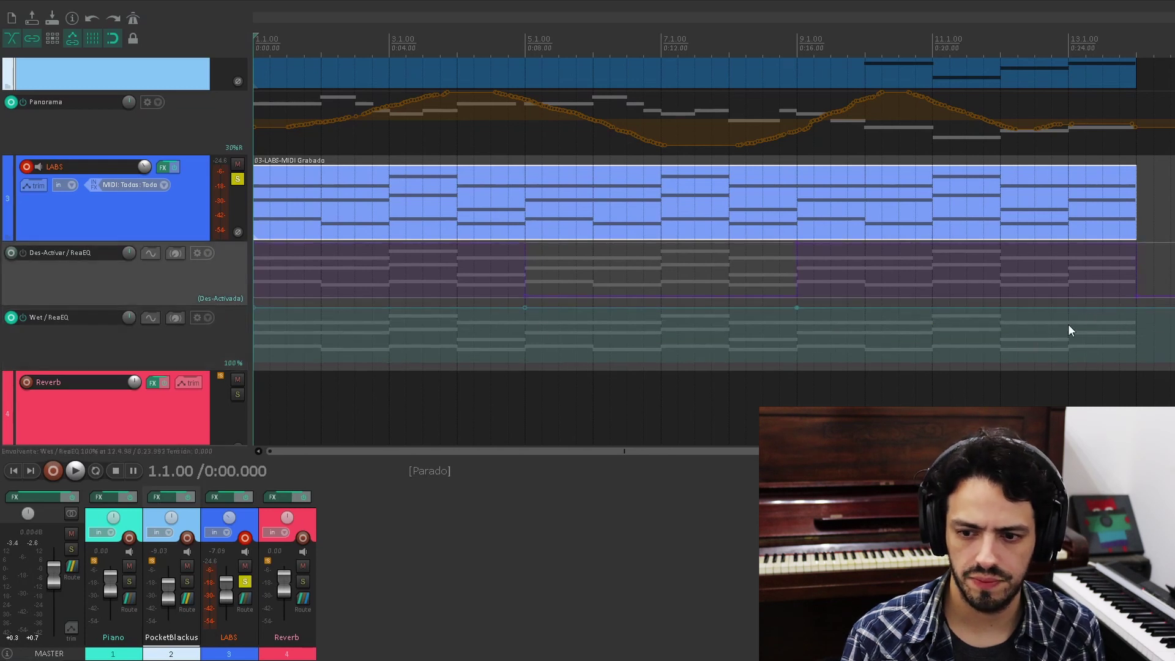
click(1136, 308)
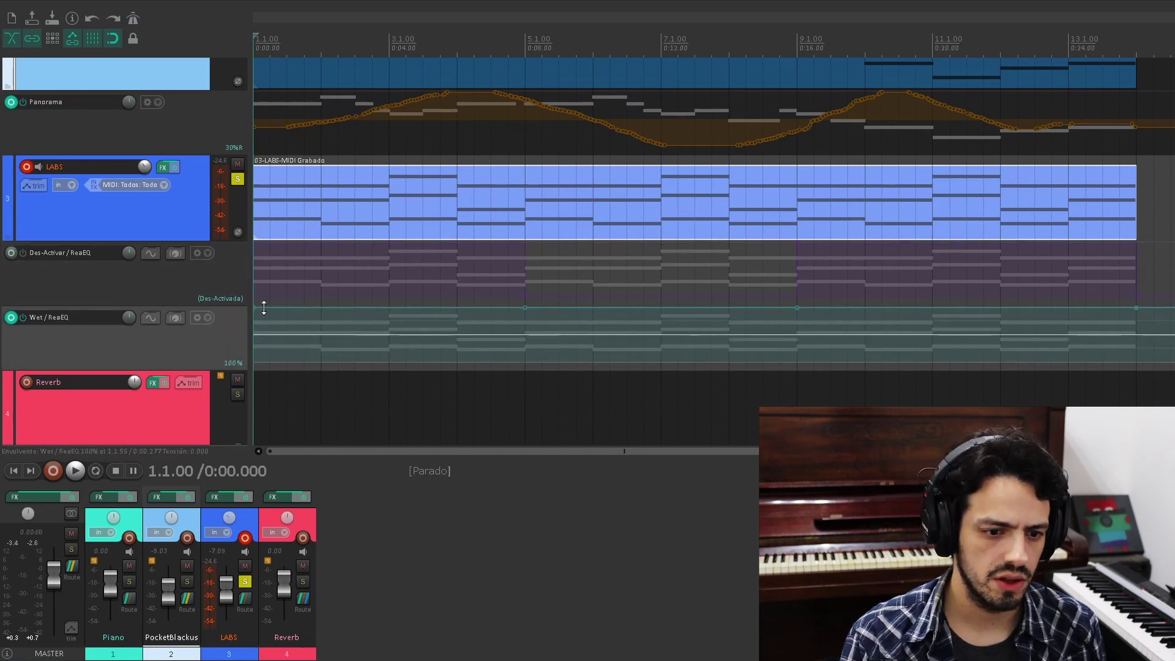
drag(257, 310, 257, 454)
drag(1135, 317, 1137, 361)
Step: Check ReaEQ in the LABS effects chain and play the track through the Wet automation
click(164, 169)
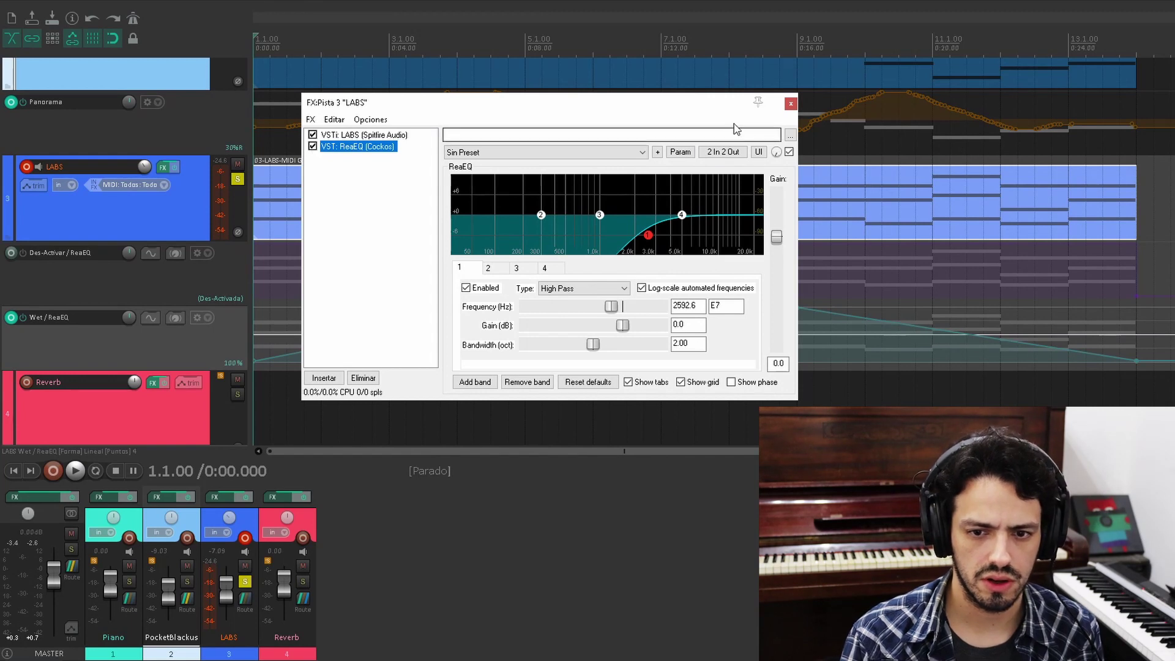
click(790, 105)
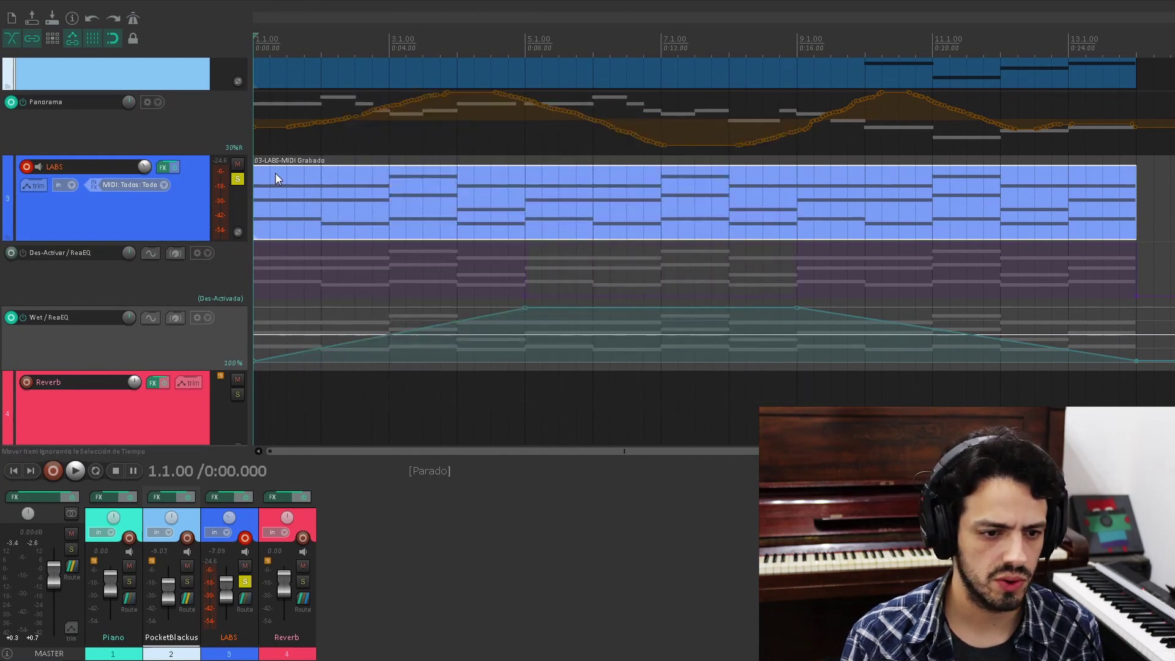
key(space)
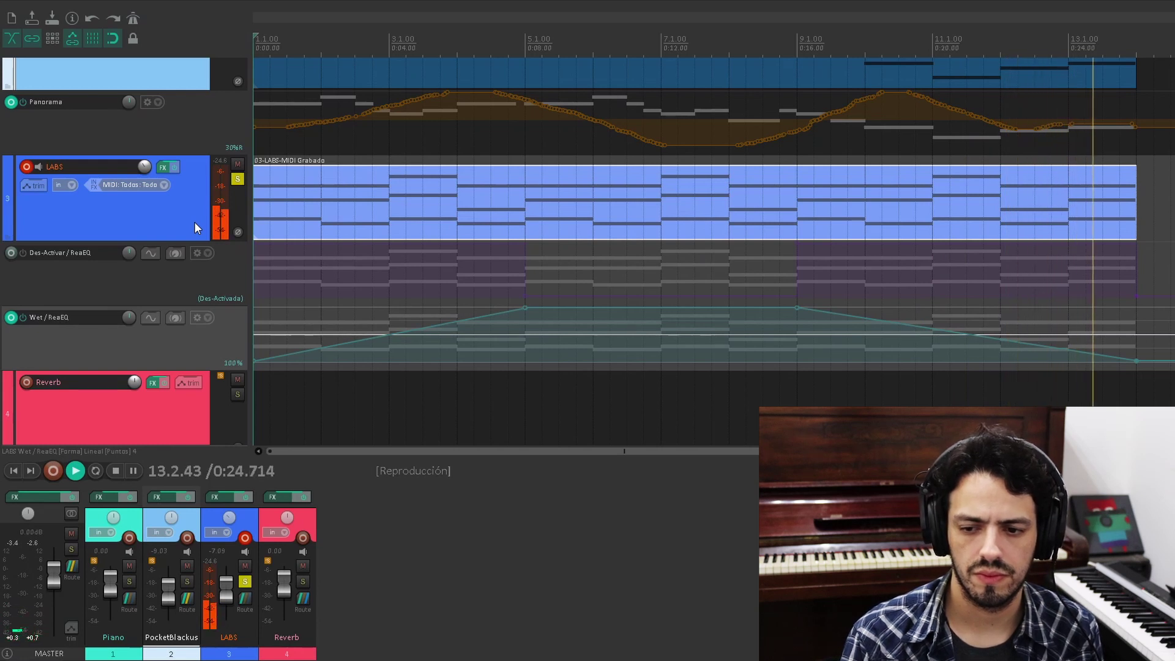
key(space)
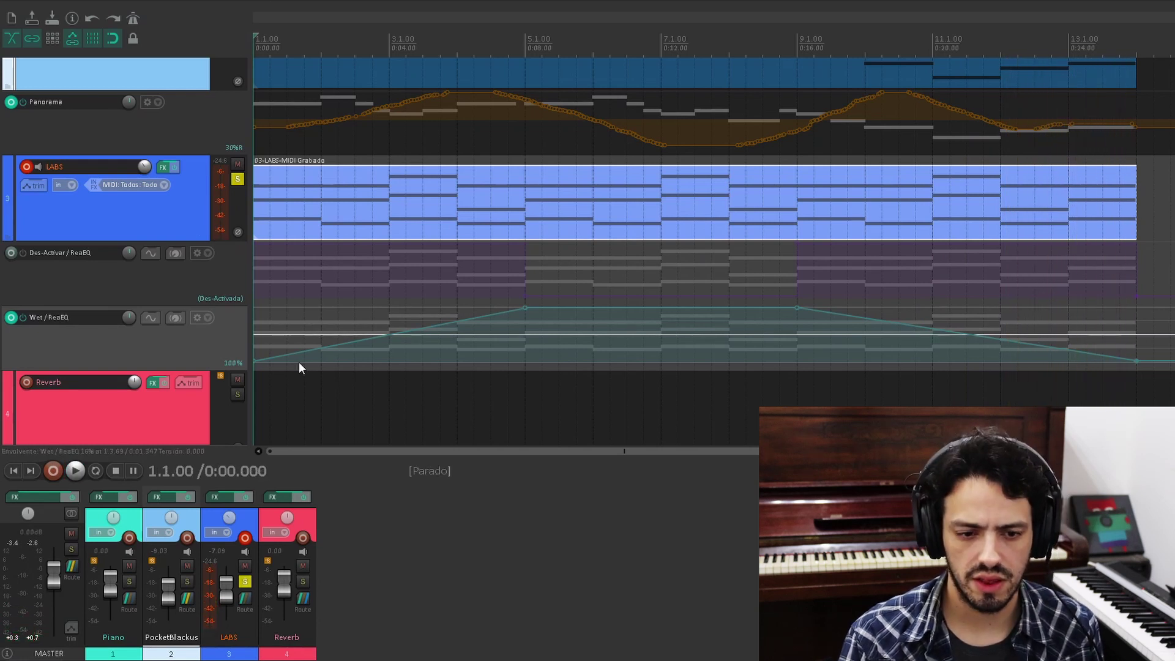
mouse_move(525, 296)
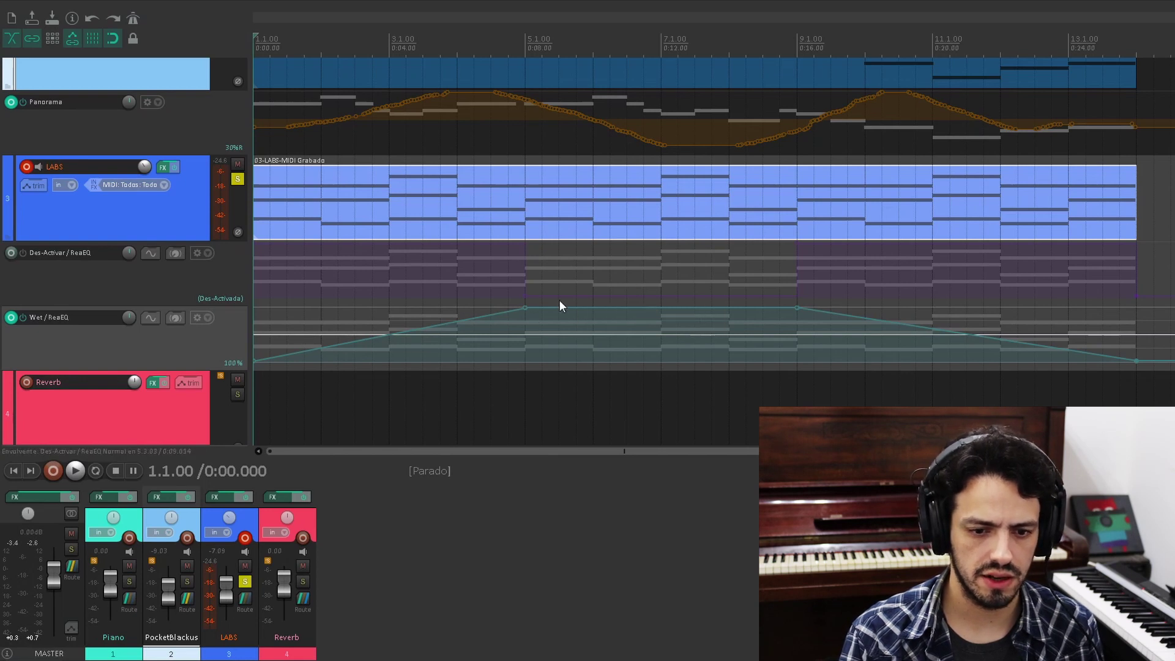
mouse_move(264, 358)
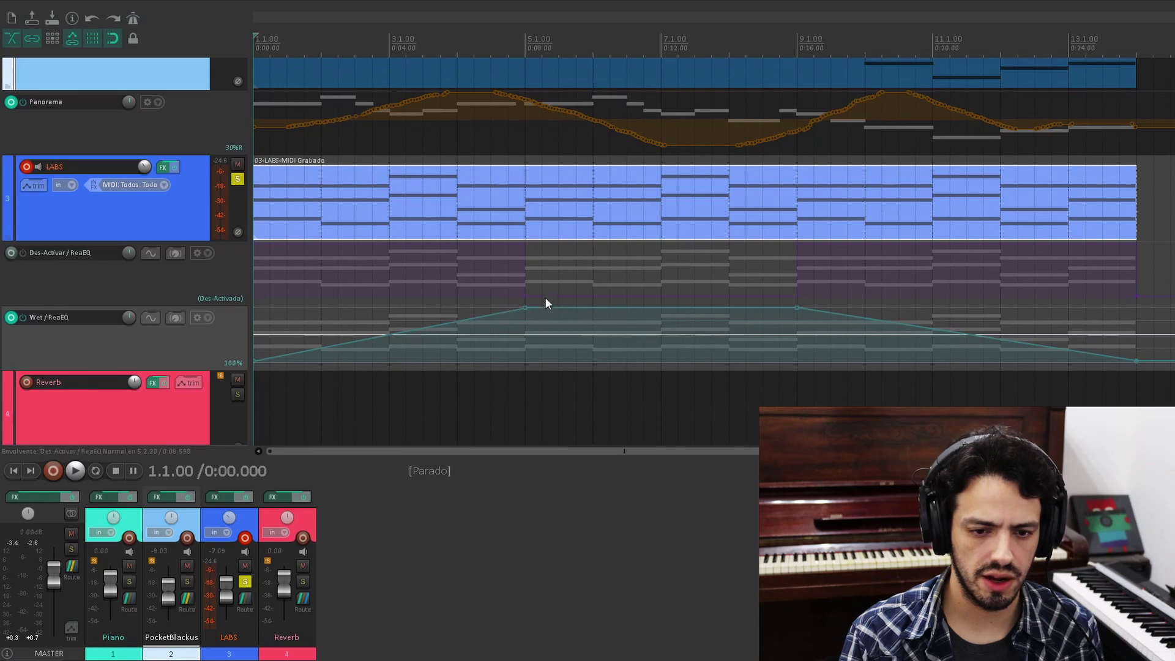
Step: Set the selected Wet envelope points from the start to measure 5 to the Final Rápido shape
drag(546, 300, 251, 374)
right_click(525, 308)
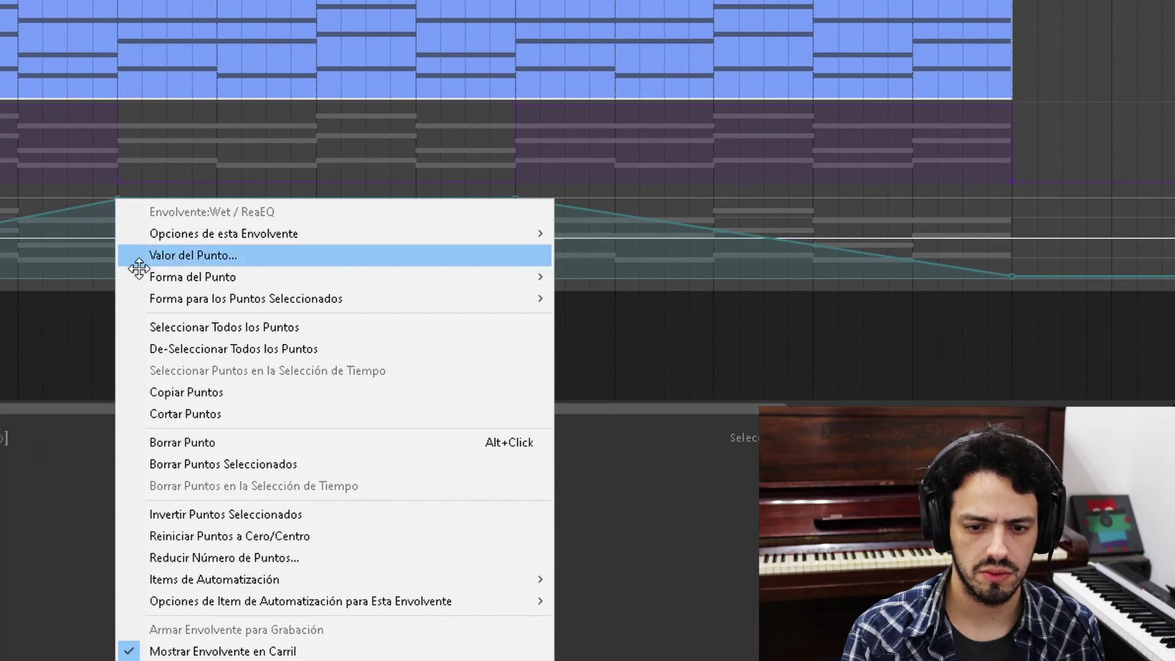
mouse_move(312, 310)
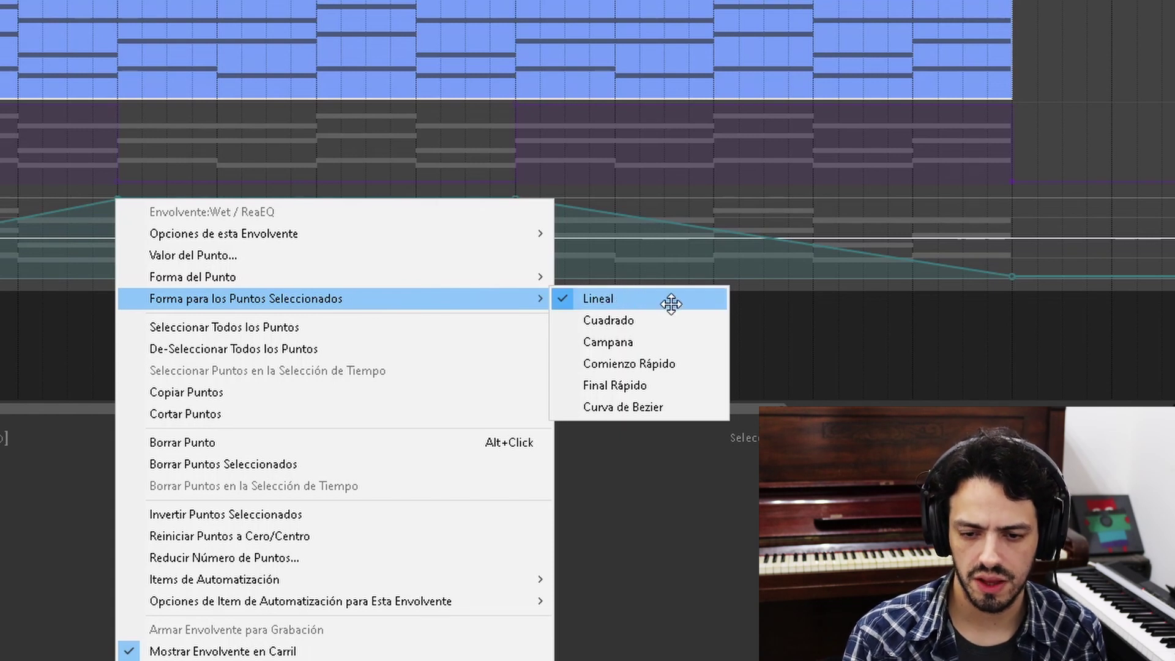
click(621, 384)
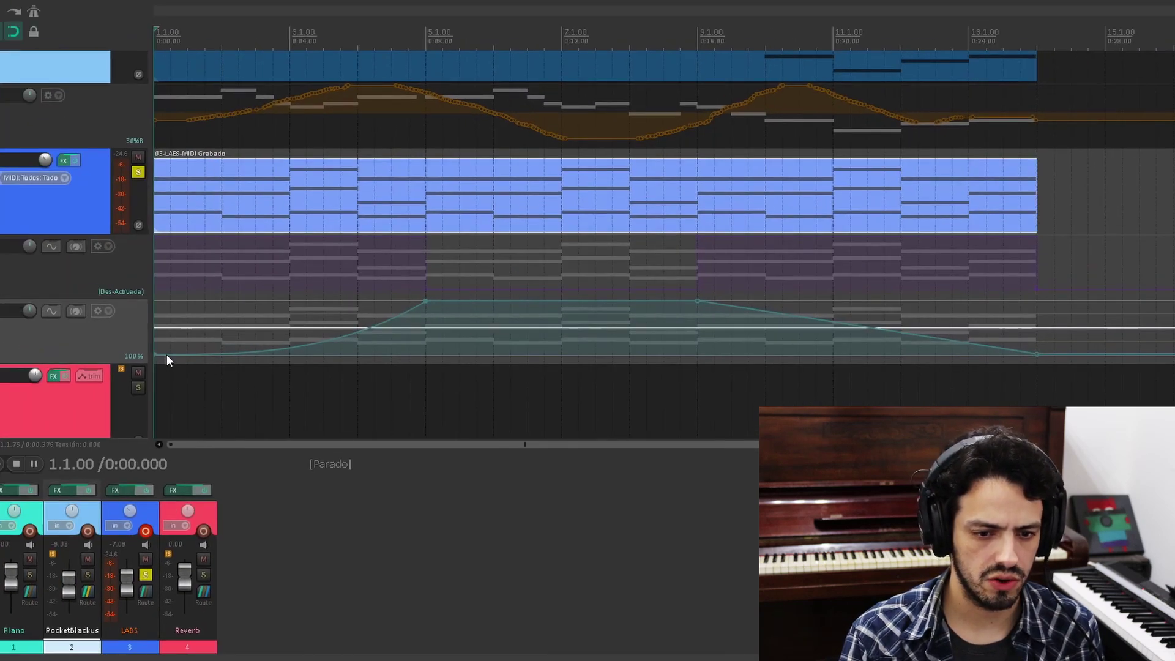
Step: Try the Comienzo Rápido shape on the Wet envelope's fall from measure 9 to the end, and settle on Final Rápido
drag(1080, 294, 686, 351)
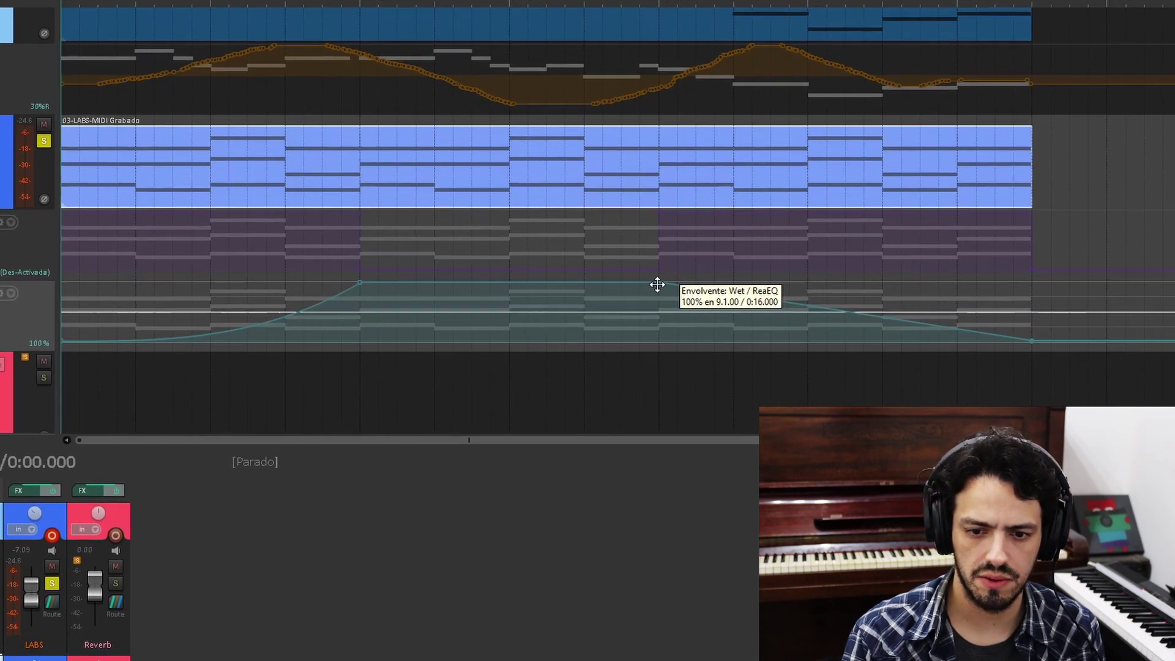
right_click(657, 284)
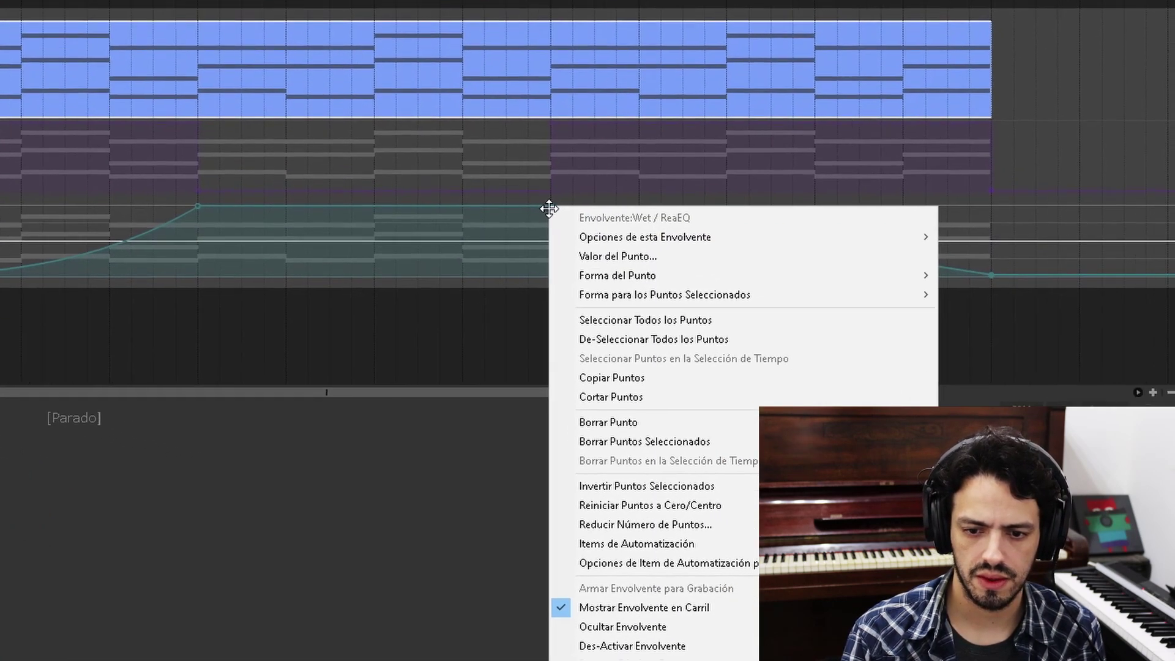
mouse_move(713, 356)
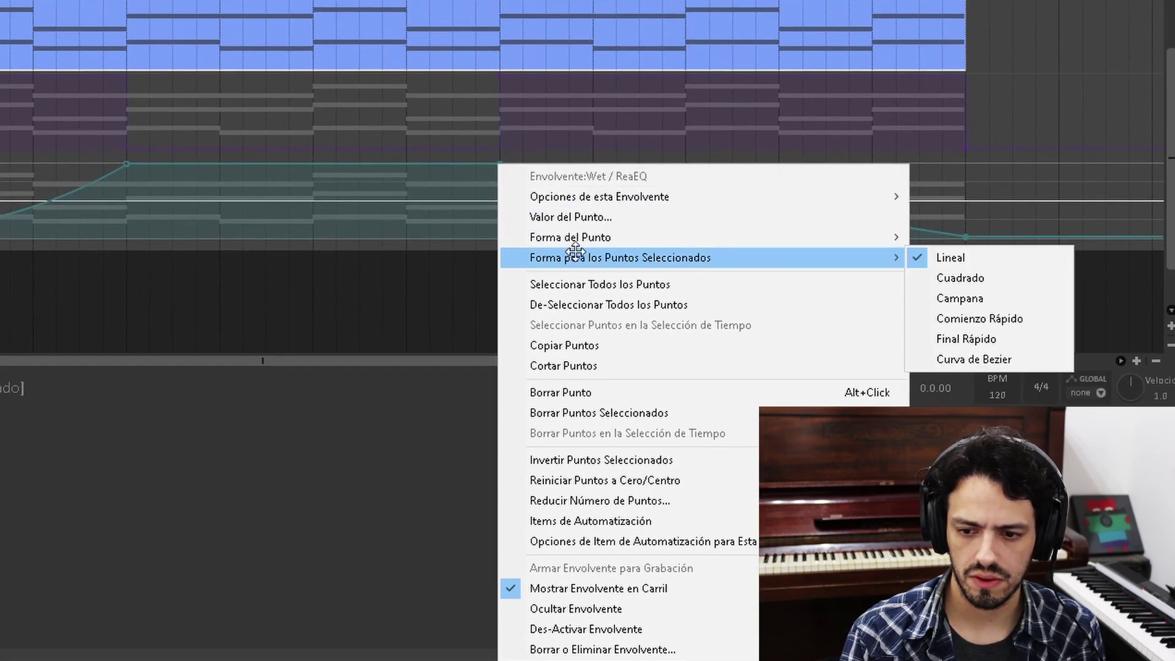
click(1044, 316)
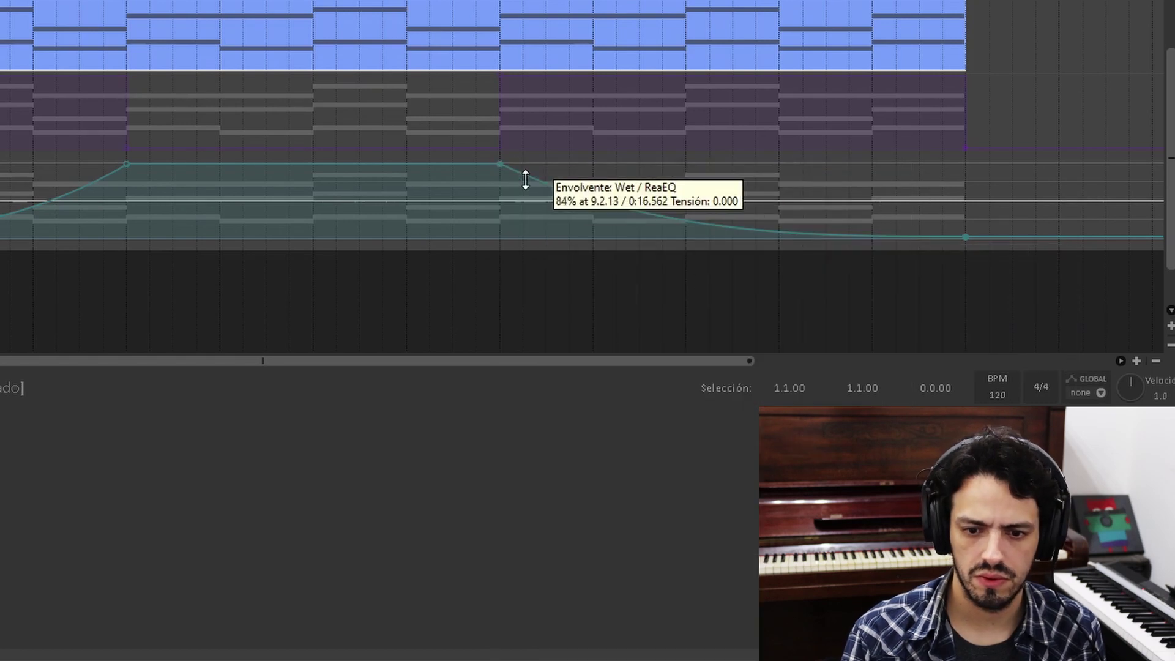
right_click(512, 166)
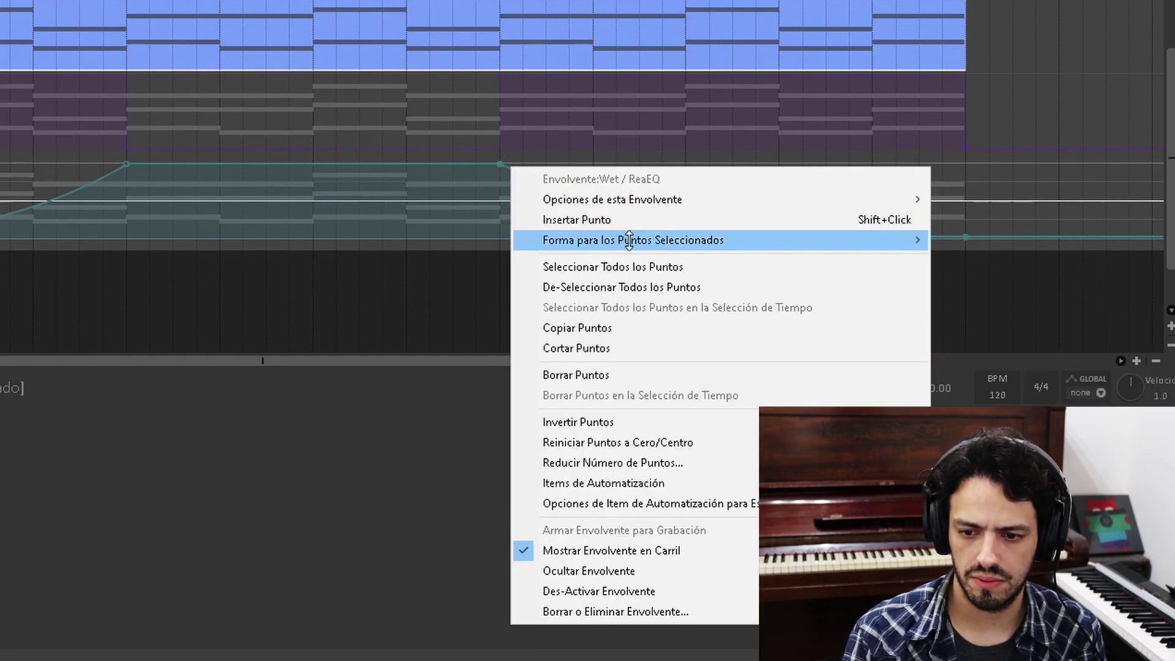
click(991, 320)
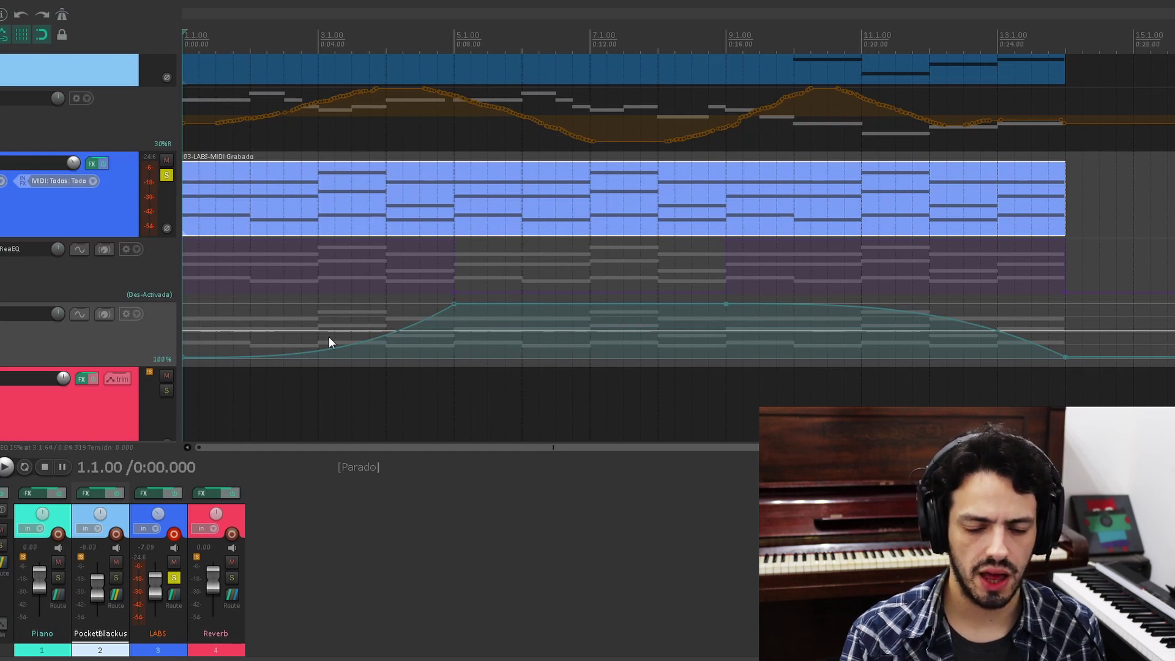
Step: Delete the Wet envelope's point at measure 5
alt+click(453, 305)
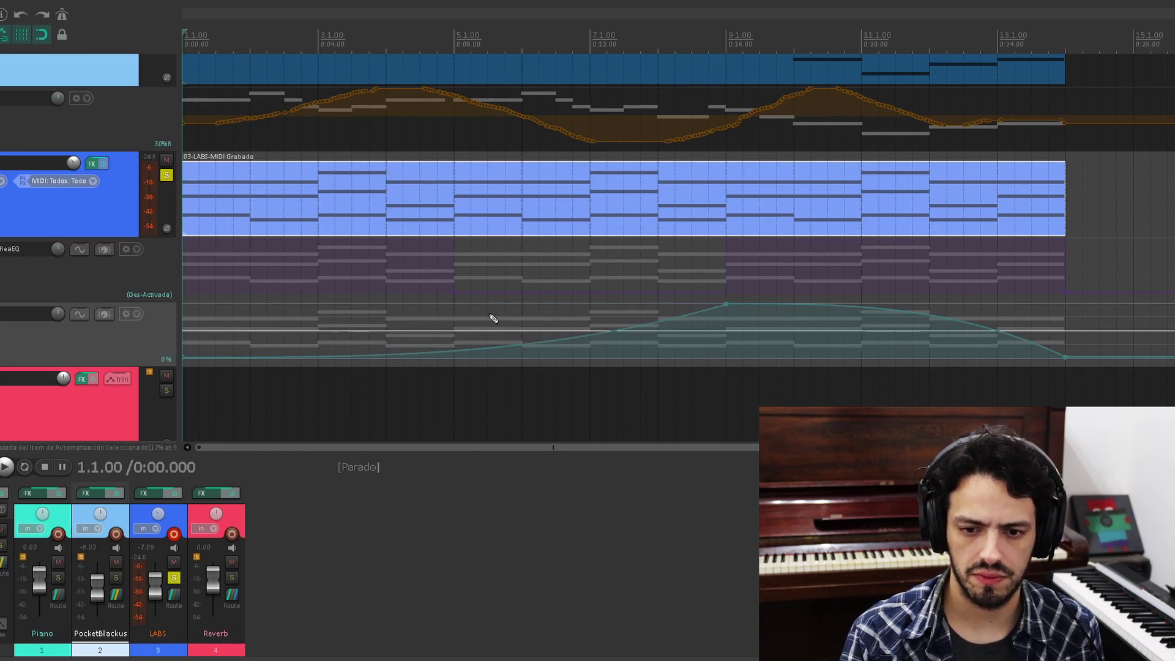
scroll(493, 319, up, 1)
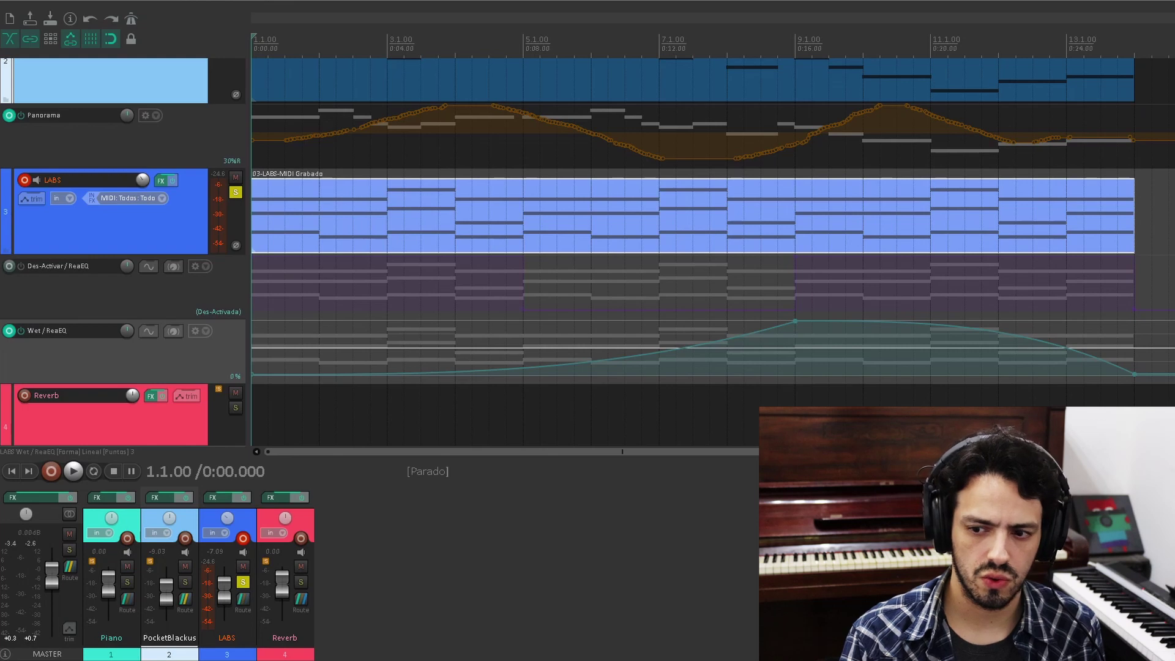
Step: Check PocketBlackus's routing to the Reverb track and the OldSkoolVerb effect loaded on that track
scroll(713, 251, up, 3)
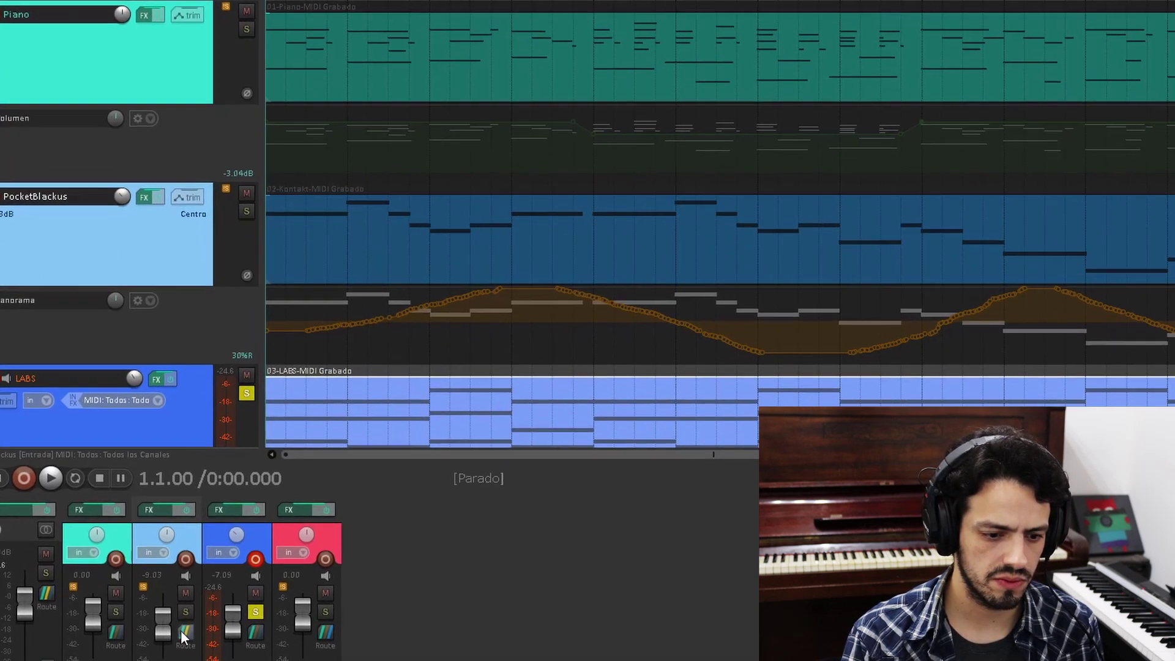
click(184, 599)
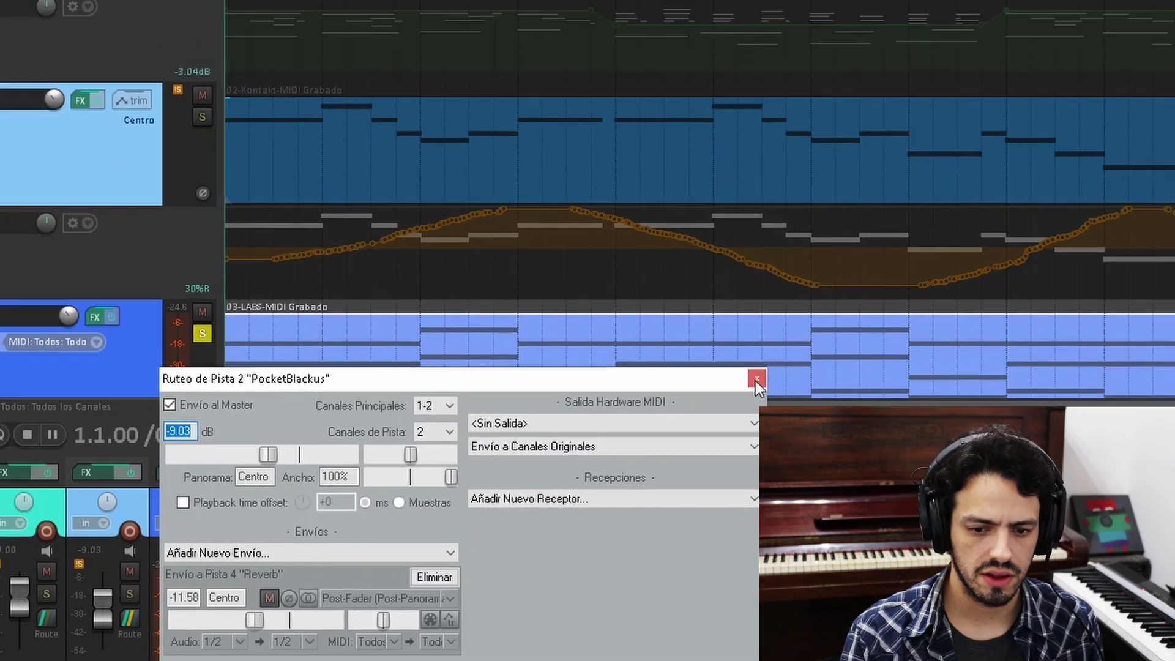
click(737, 258)
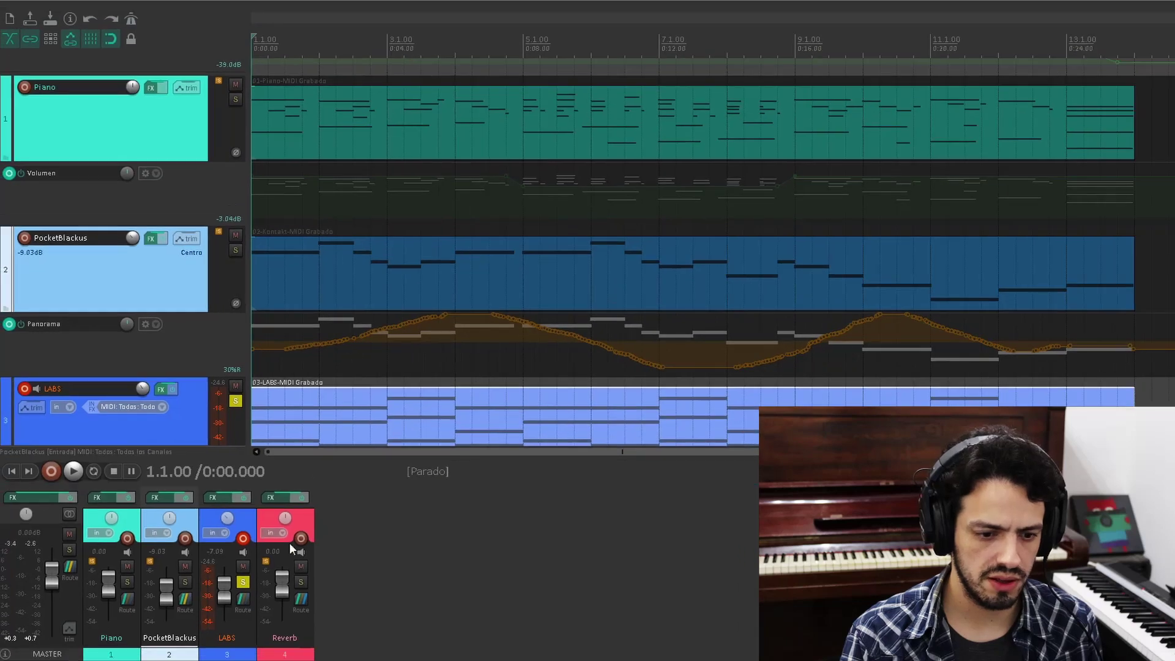
click(280, 499)
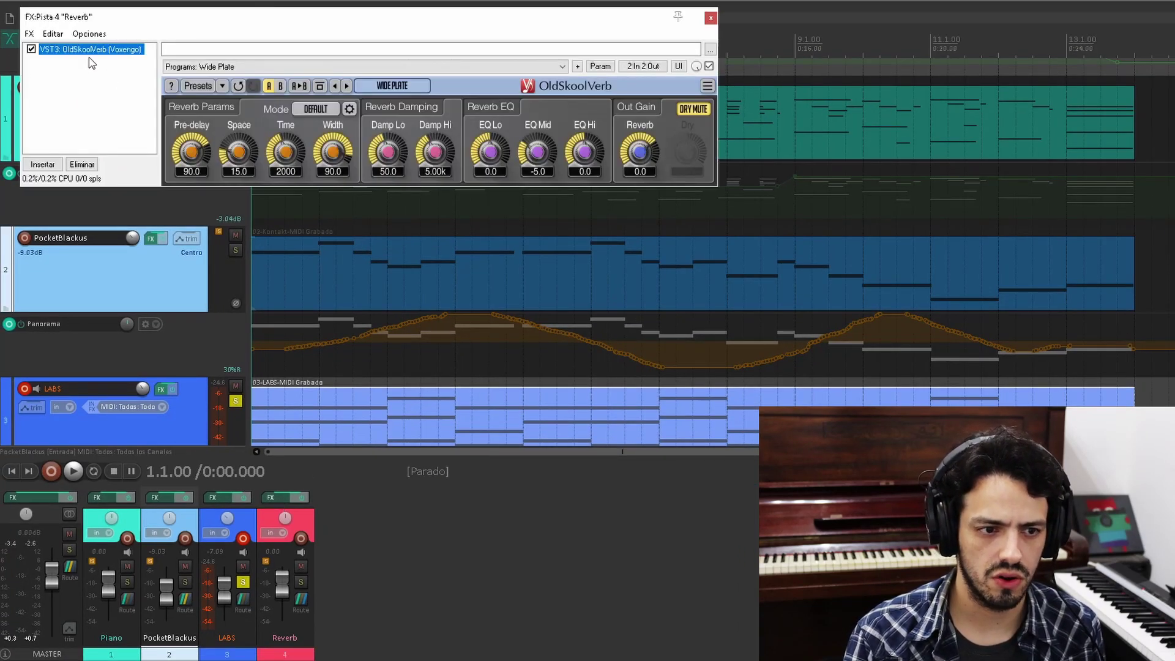
click(711, 19)
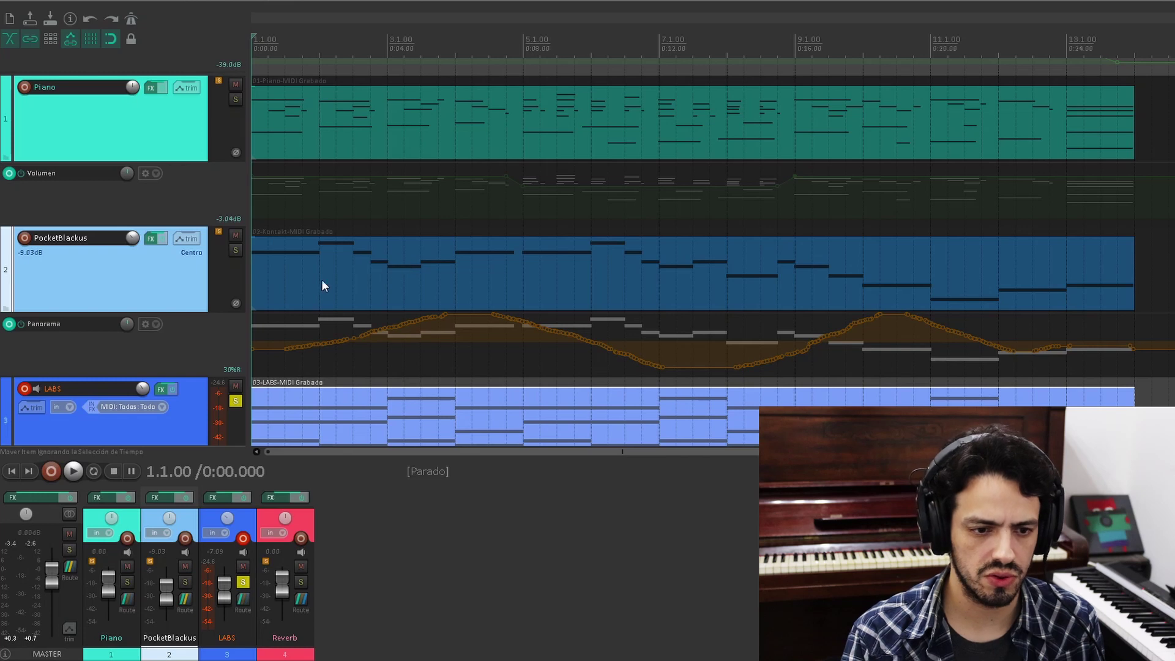
Step: Solo PocketBlackus instead of LABS and bypass its Panorama envelope
click(236, 402)
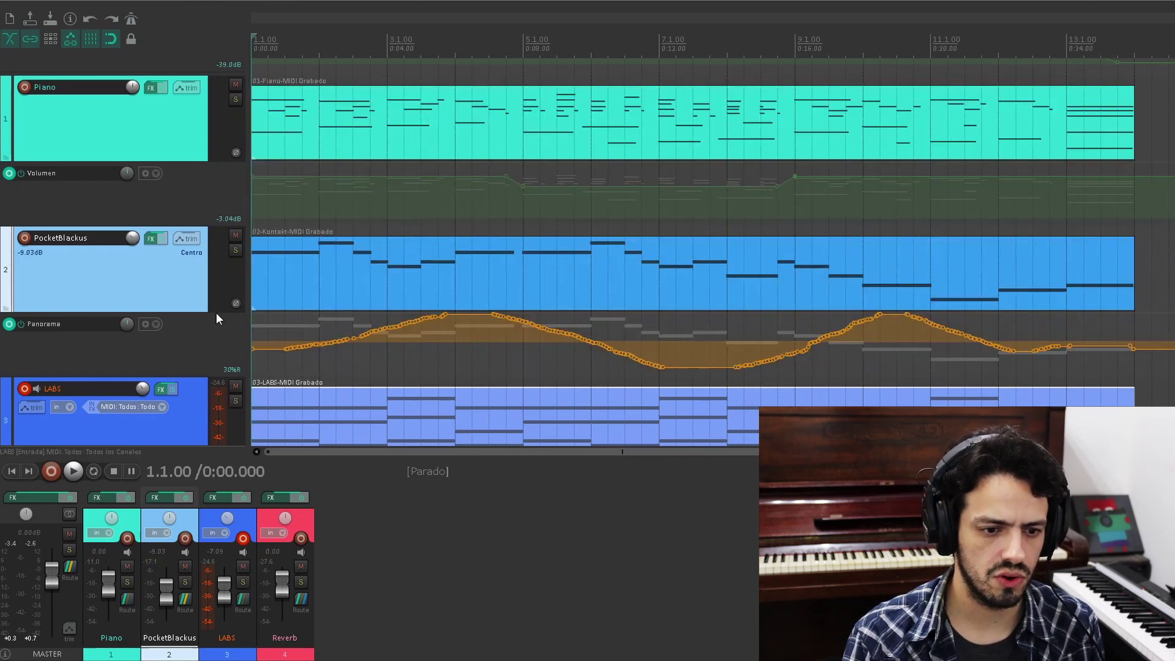
click(235, 251)
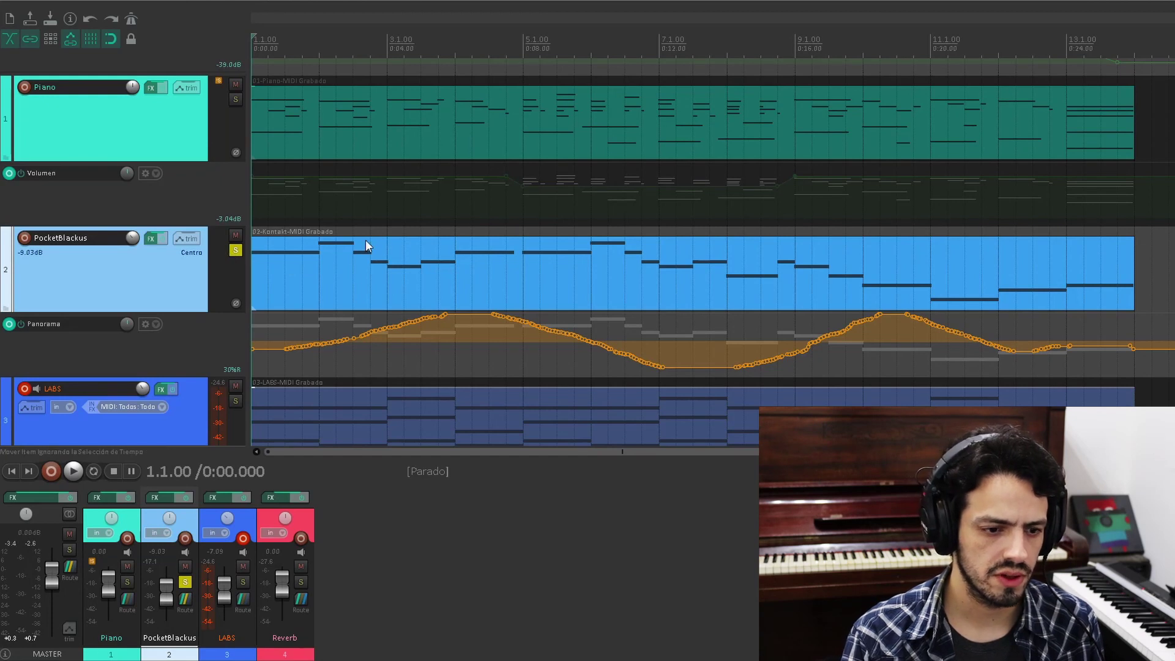
click(21, 323)
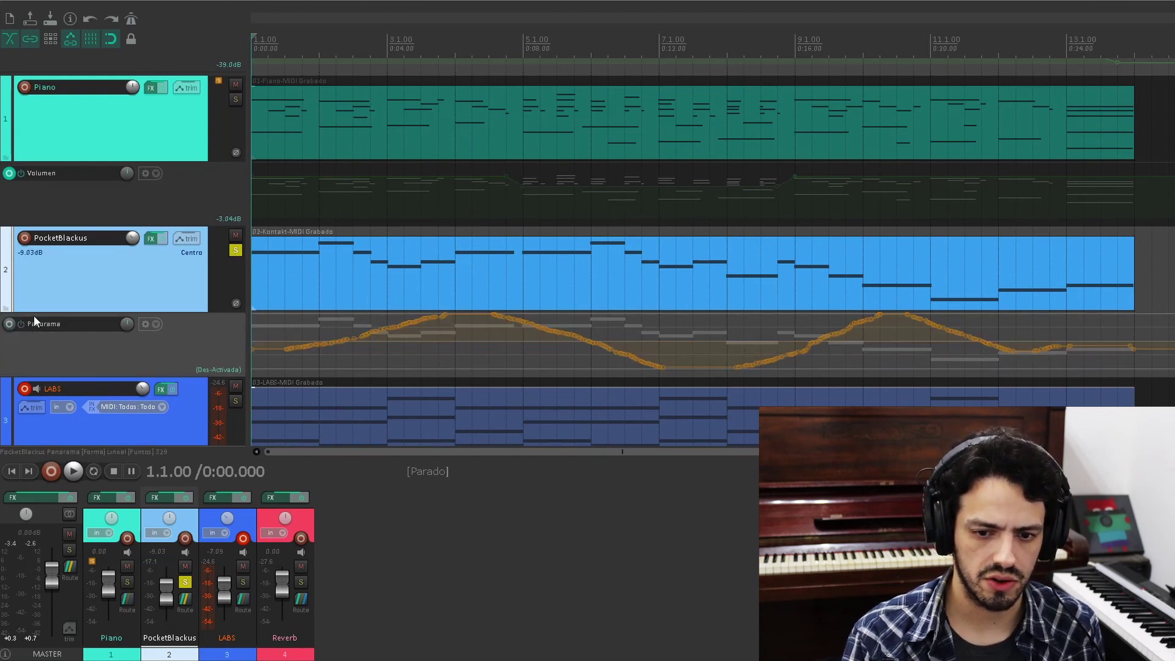
Step: Activate the volume envelope of PocketBlackus's send to the Reverb track
click(190, 237)
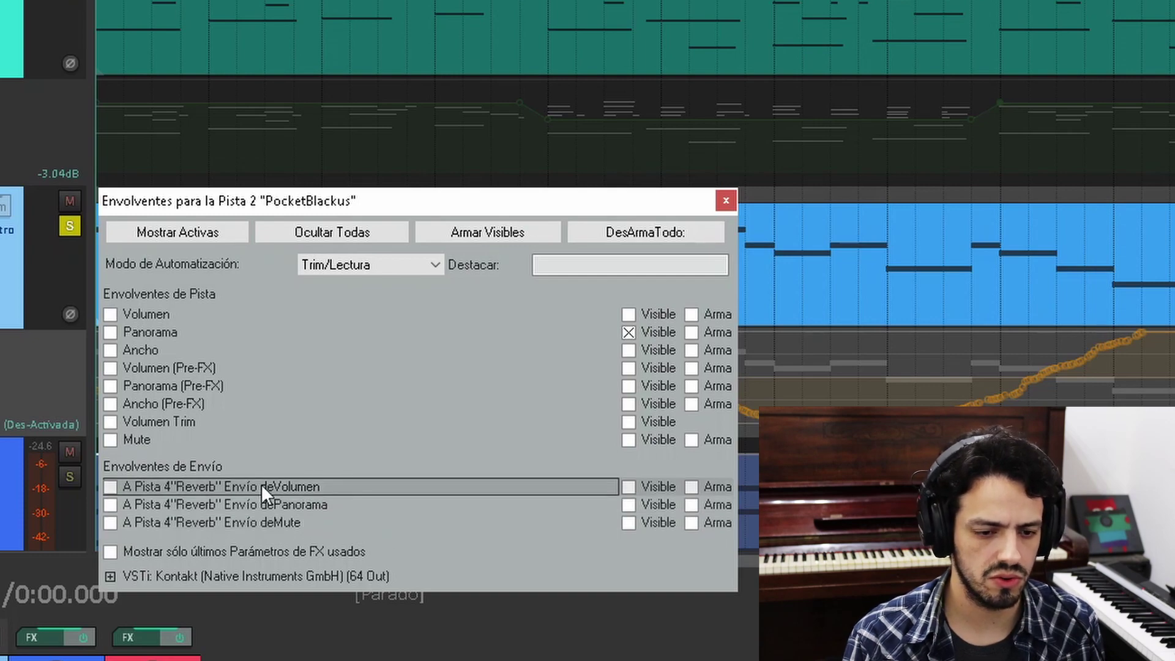
click(156, 491)
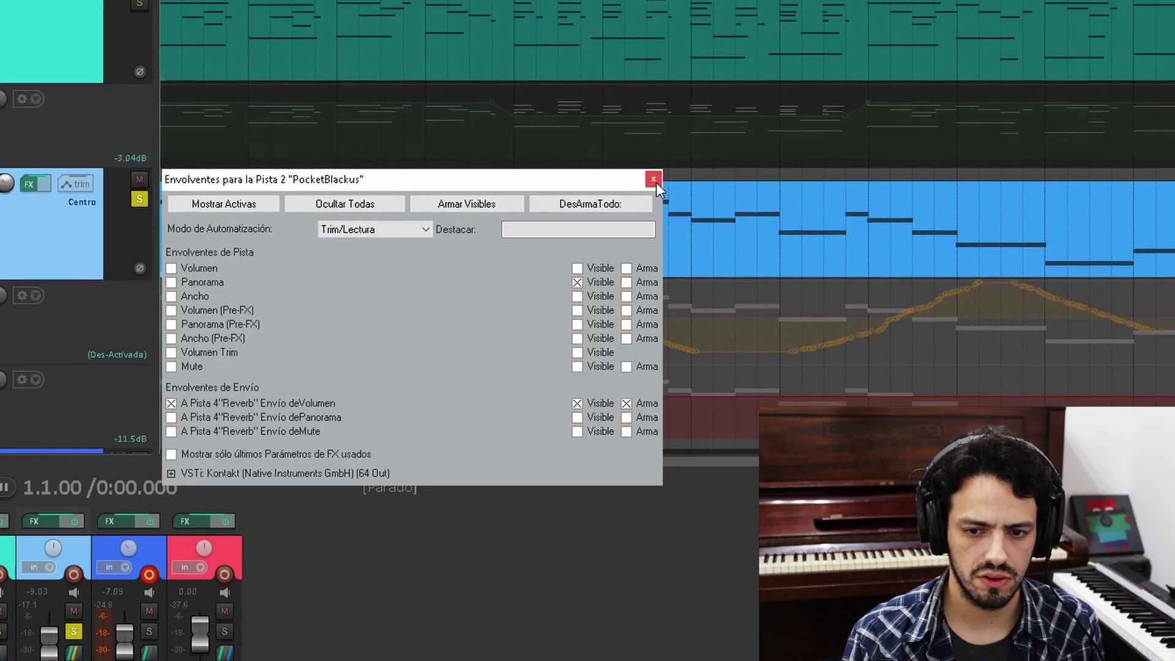
click(653, 179)
Step: Add points to the Reverb send volume envelope at measures 4, 5, 10 and 11
scroll(587, 232, down, 3)
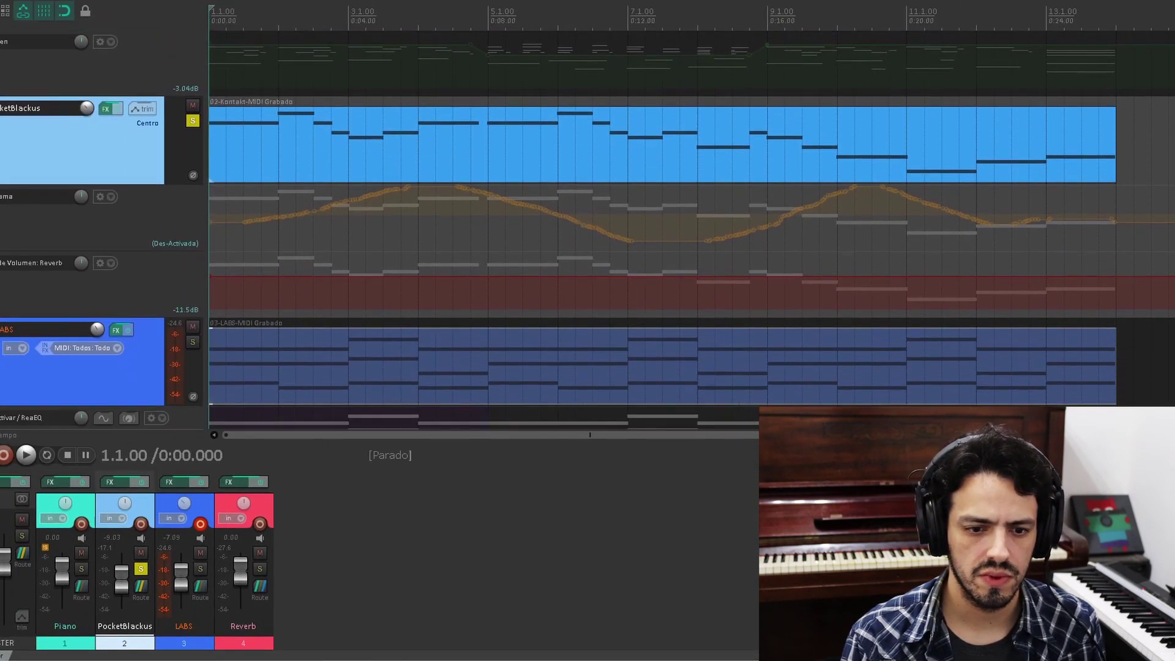
click(417, 279)
click(487, 276)
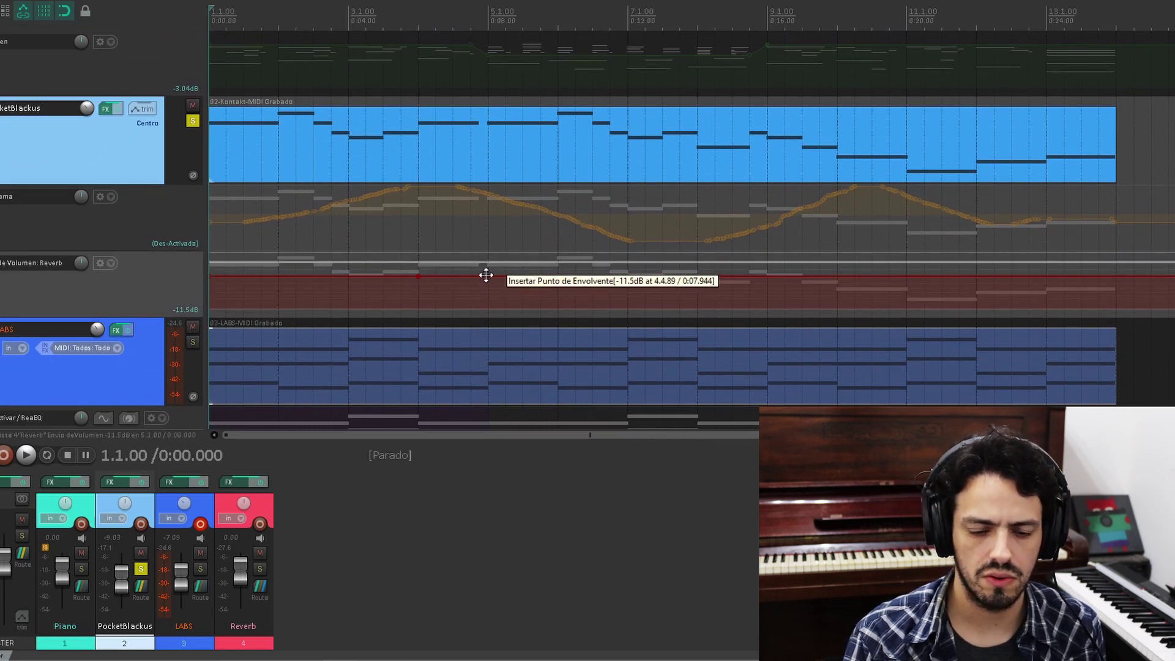
click(837, 277)
click(907, 277)
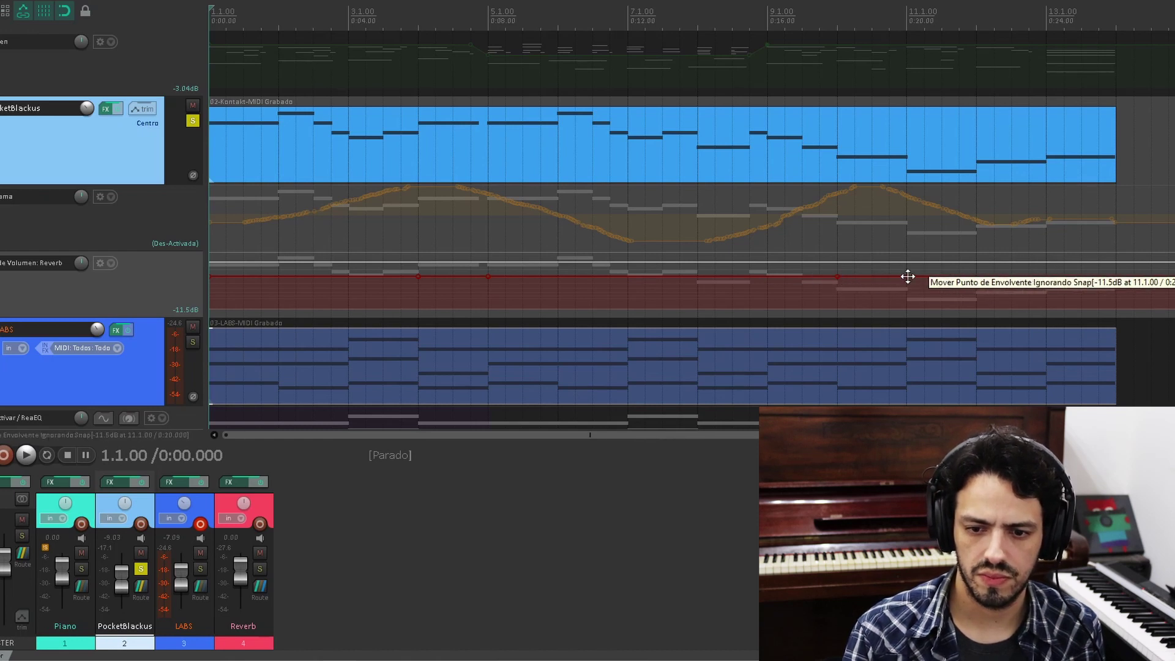
Step: Raise the send envelope to about -1 dB from measure 5 to just past measure 8, lower it to near minimum from measure 11, and play it
drag(514, 280, 515, 241)
drag(953, 279, 960, 372)
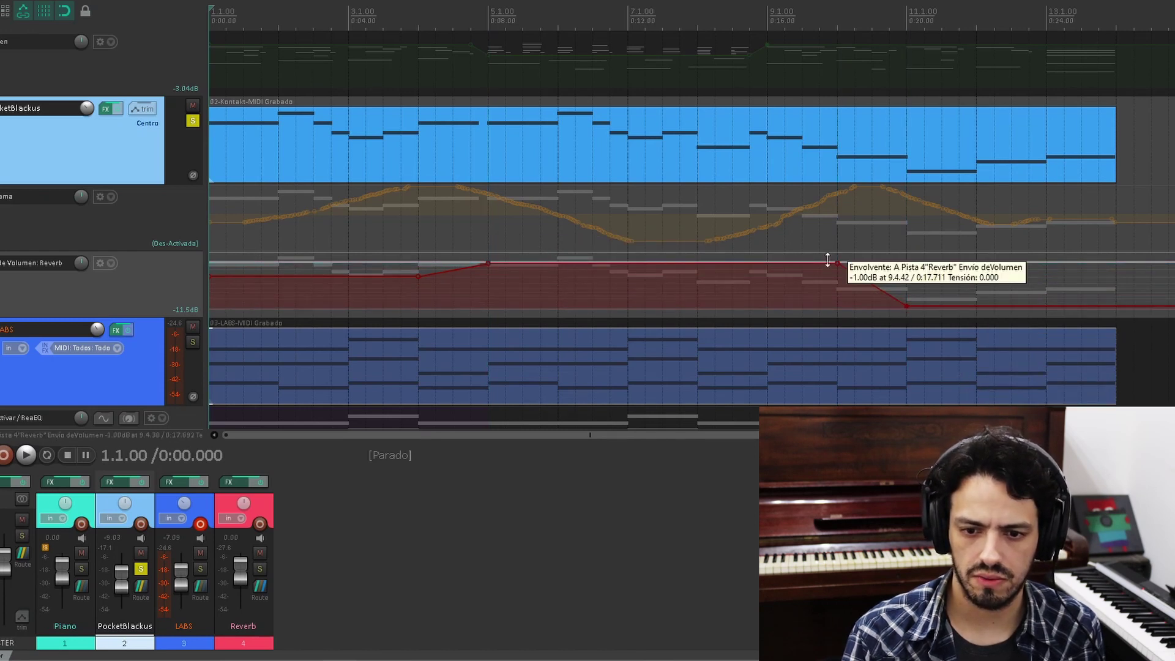
drag(837, 264, 715, 264)
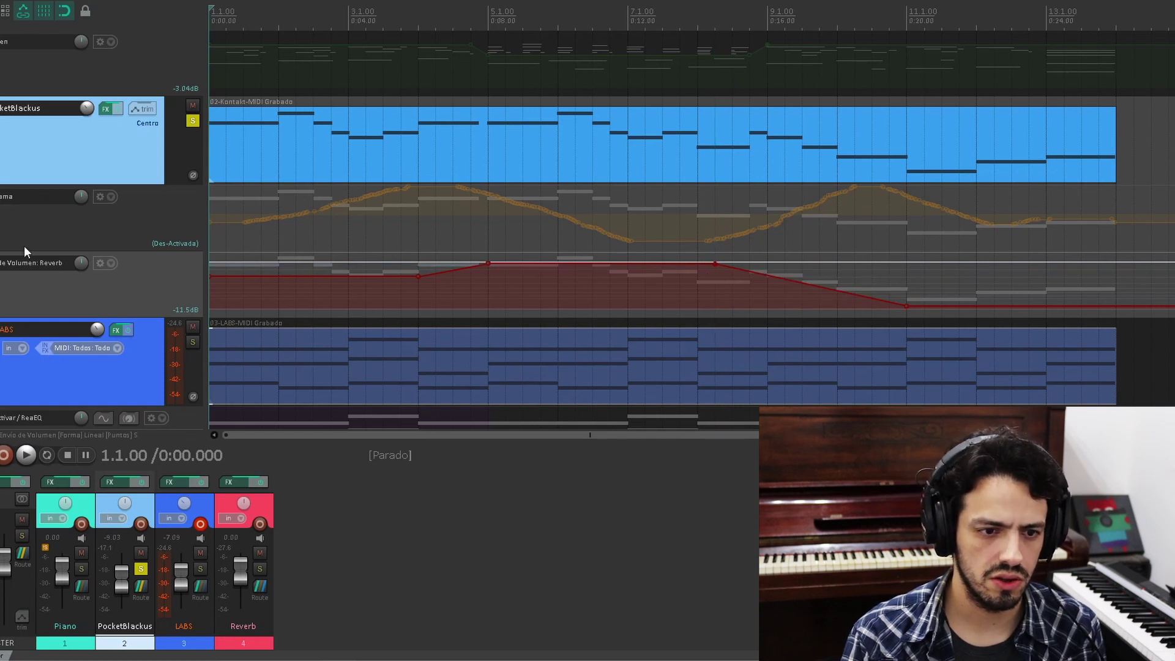
key(space)
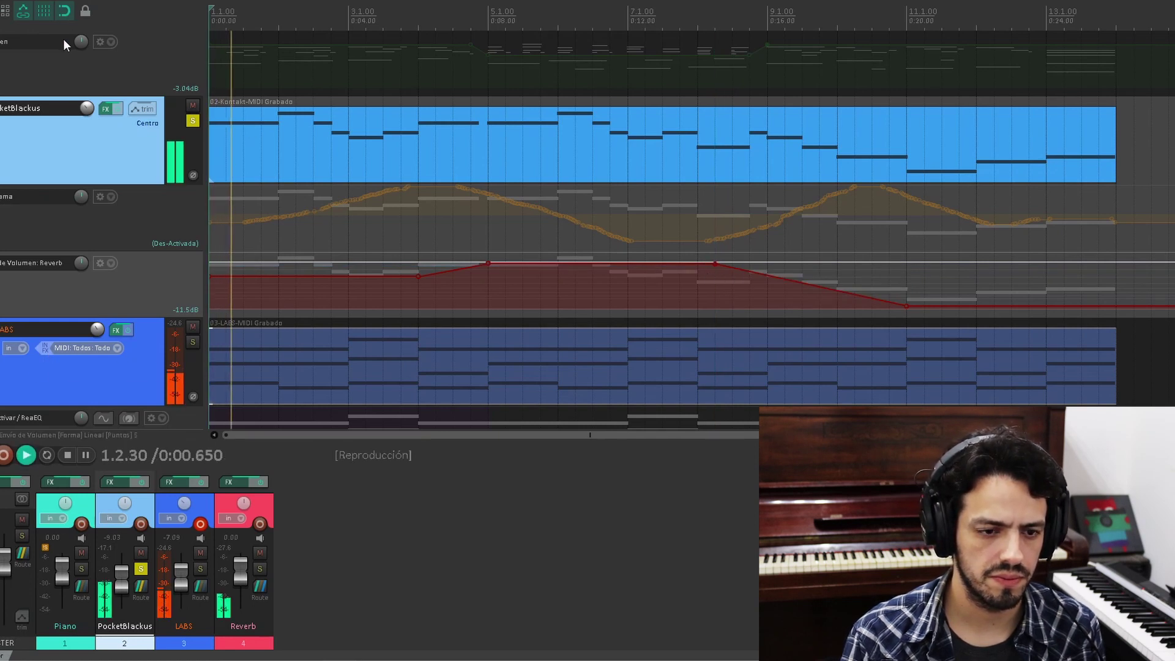